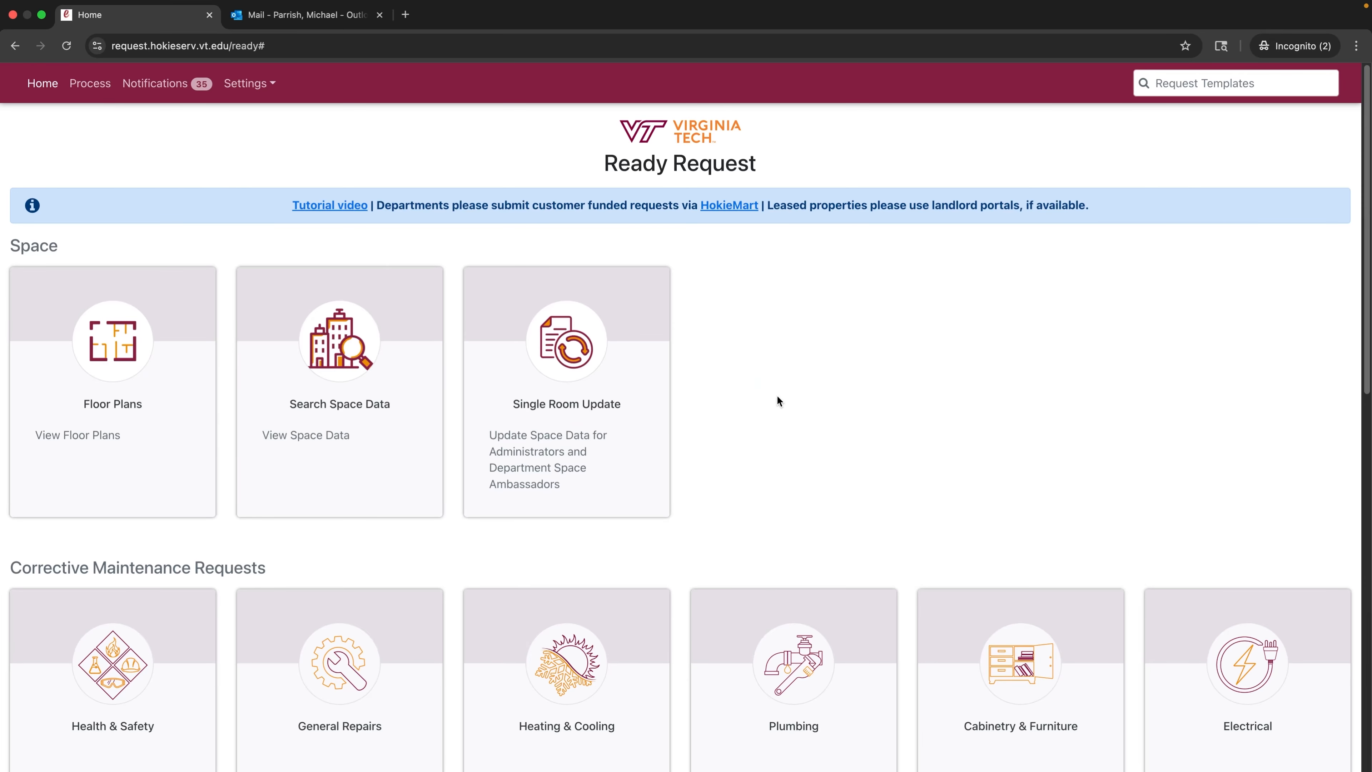
- Open the location search of Single Room Update and set its Property filter to (0242) STERRETT CENTER
click(593, 391)
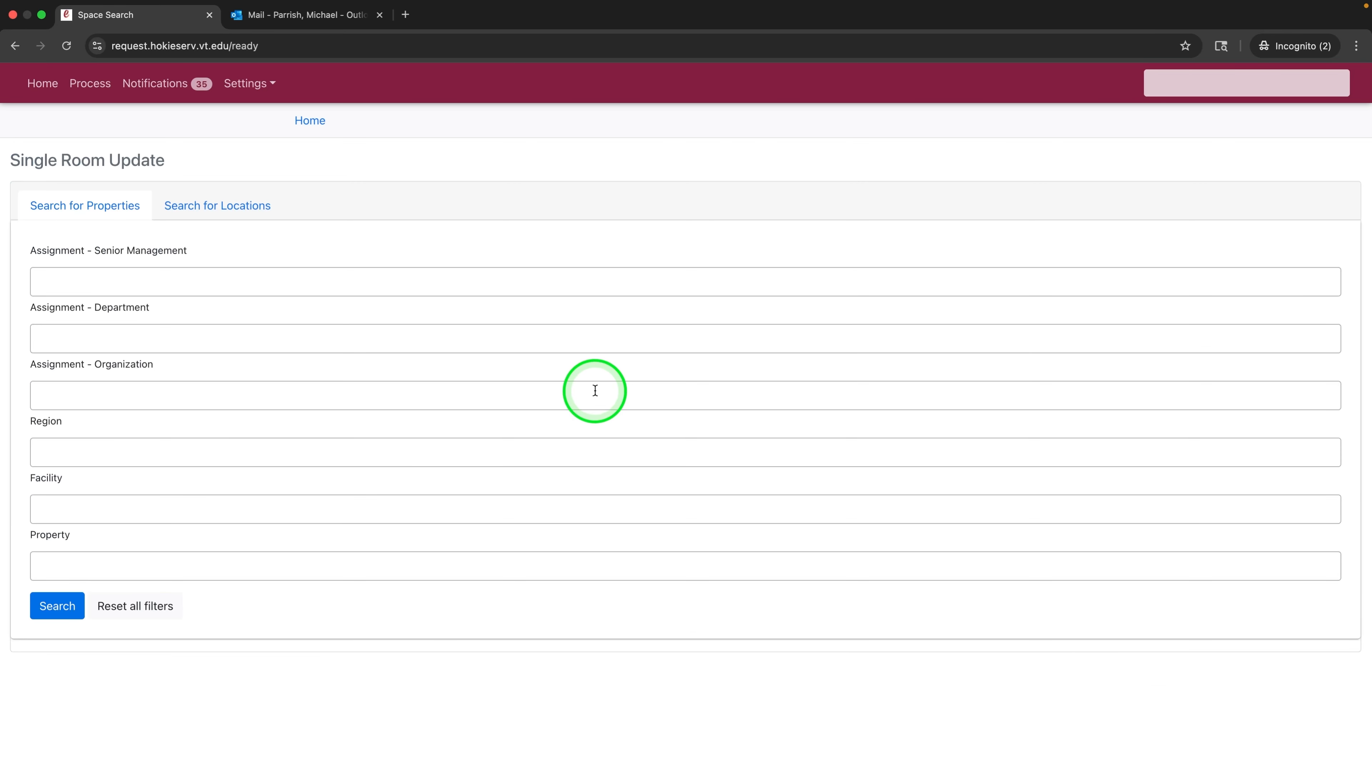
click(244, 210)
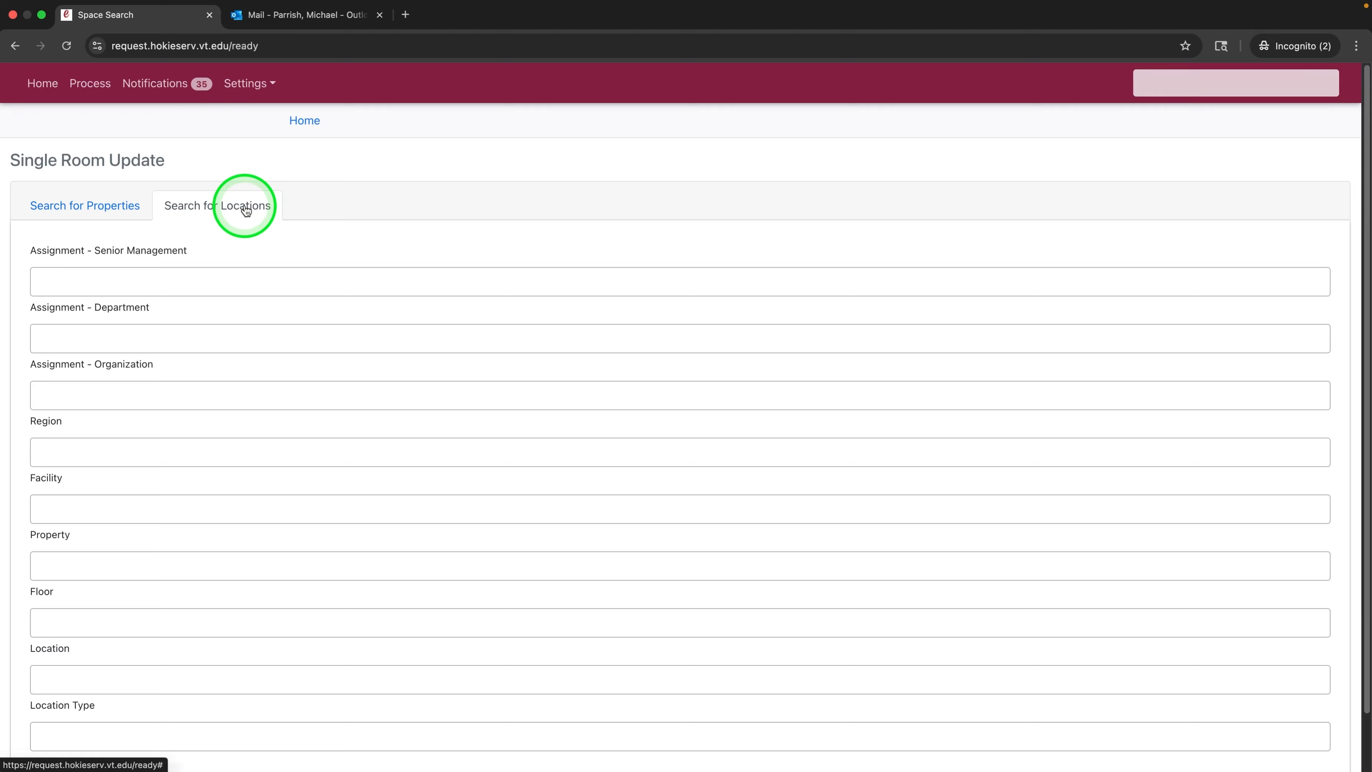
click(75, 553)
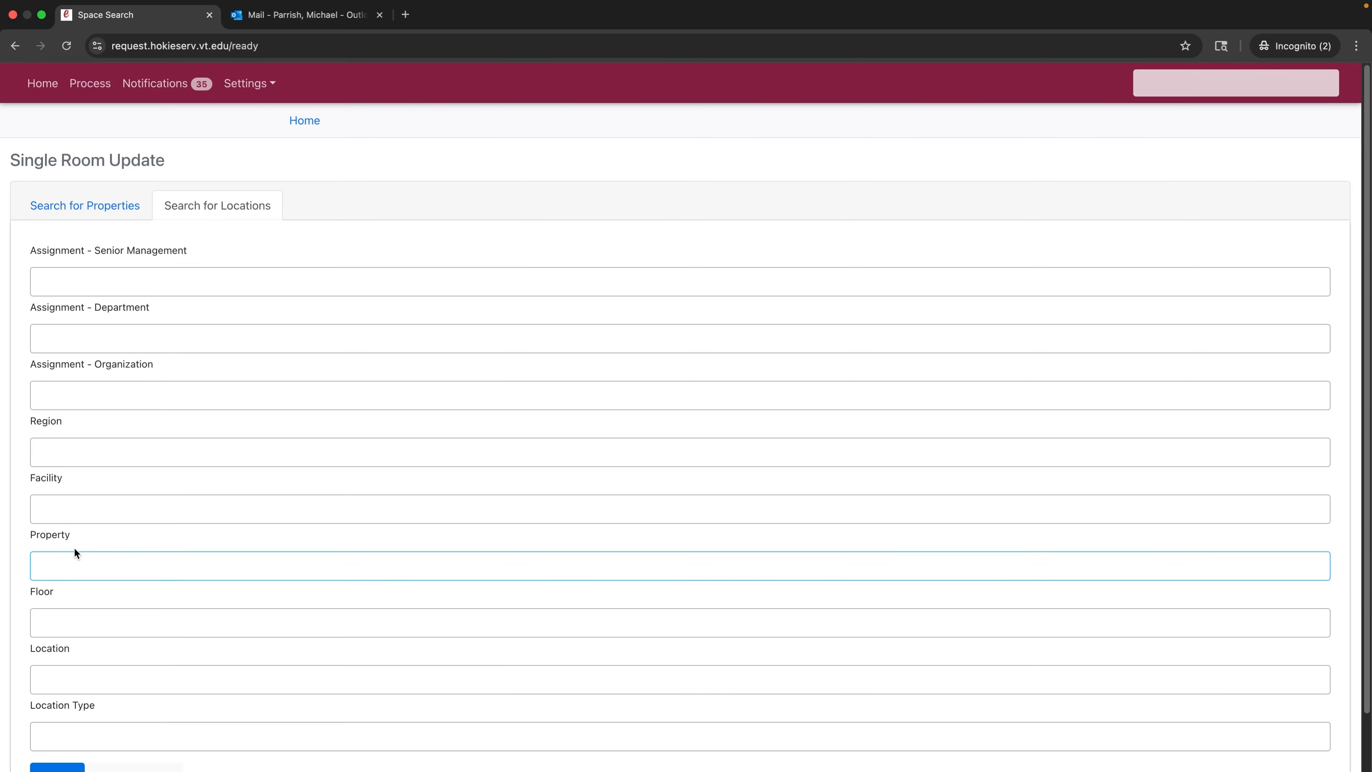
click(69, 556)
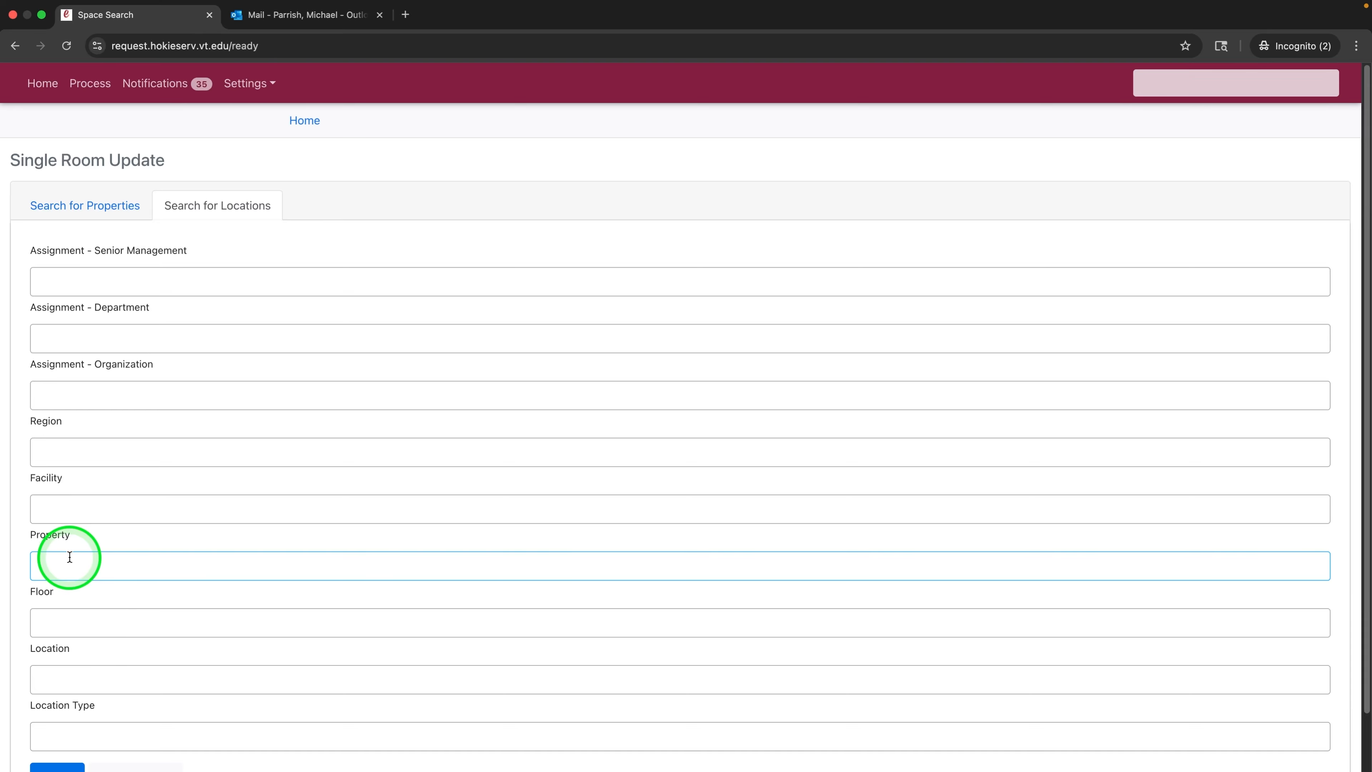
click(69, 557)
text(sterr)
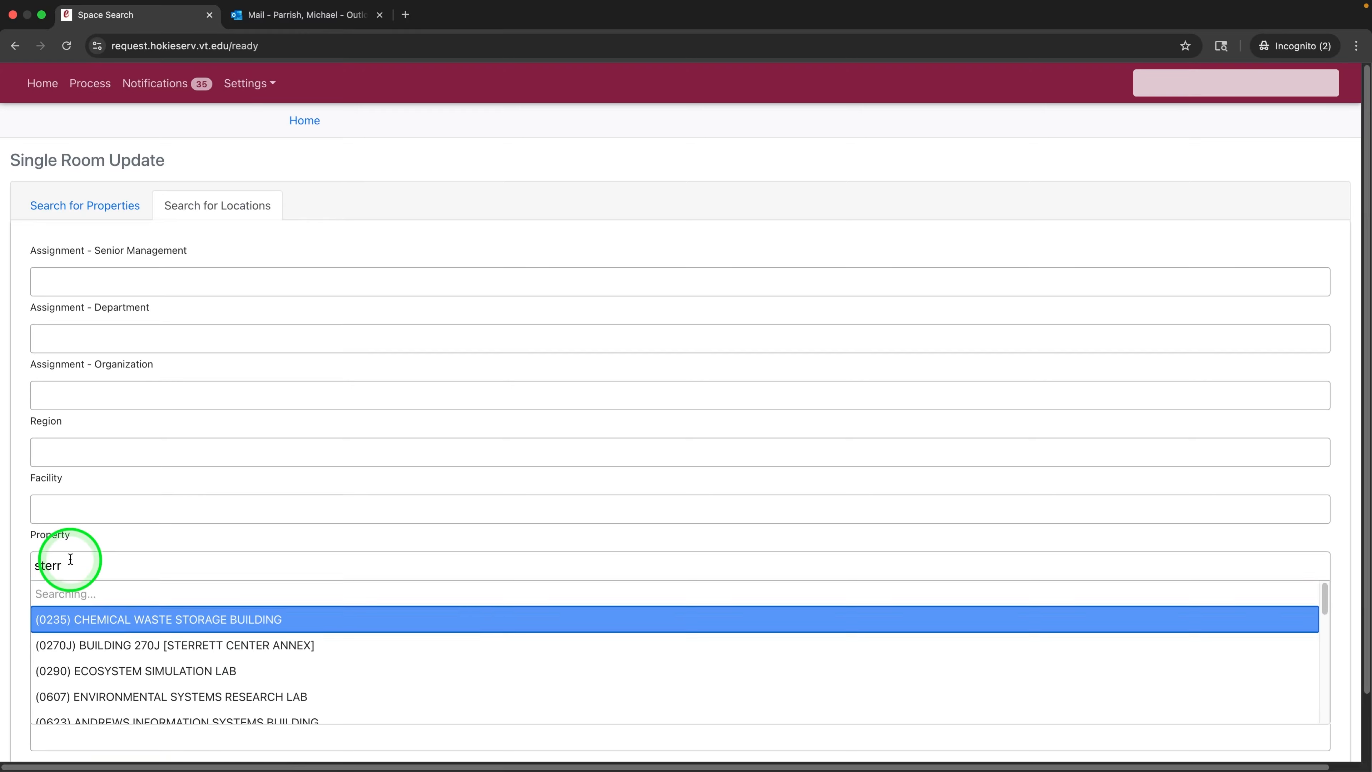
text(ett)
click(112, 592)
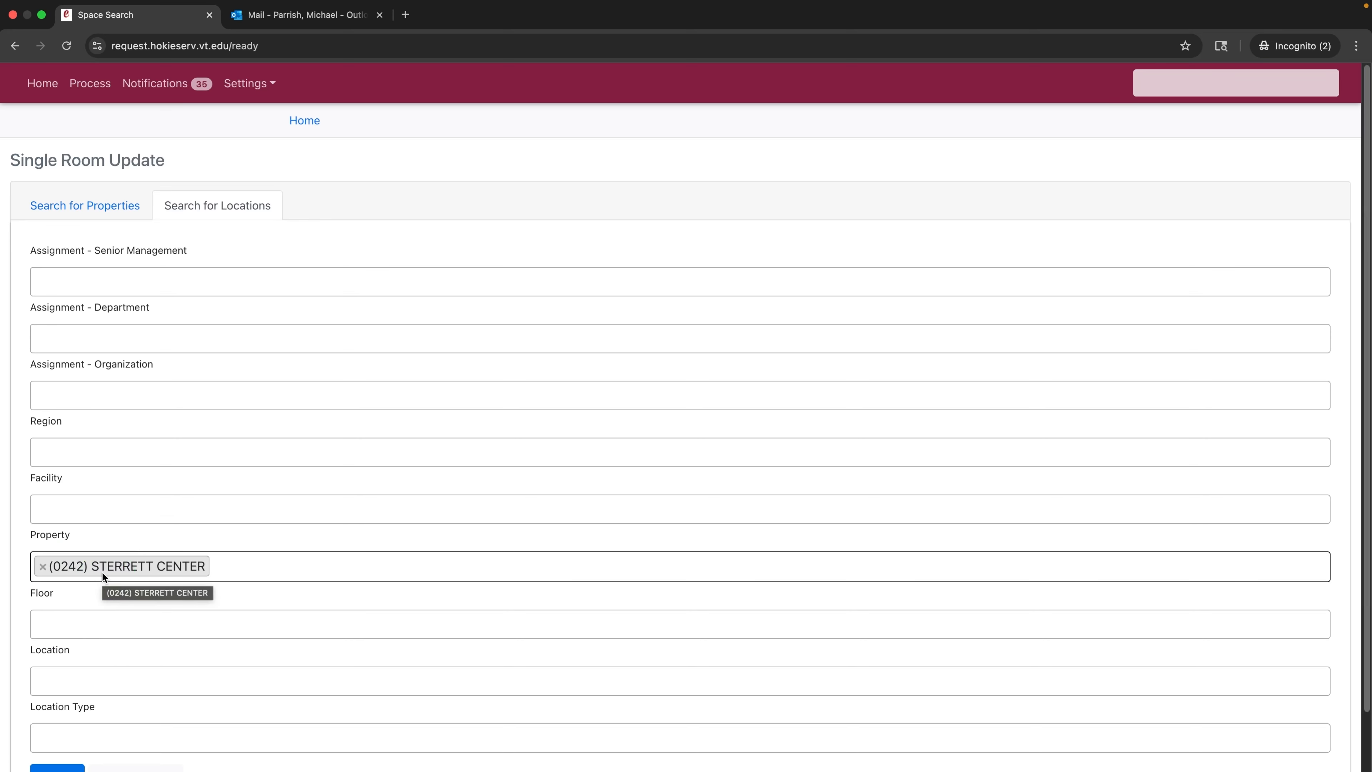
- Set the Location Type filter to (310) OFFICE and run the location search
click(84, 724)
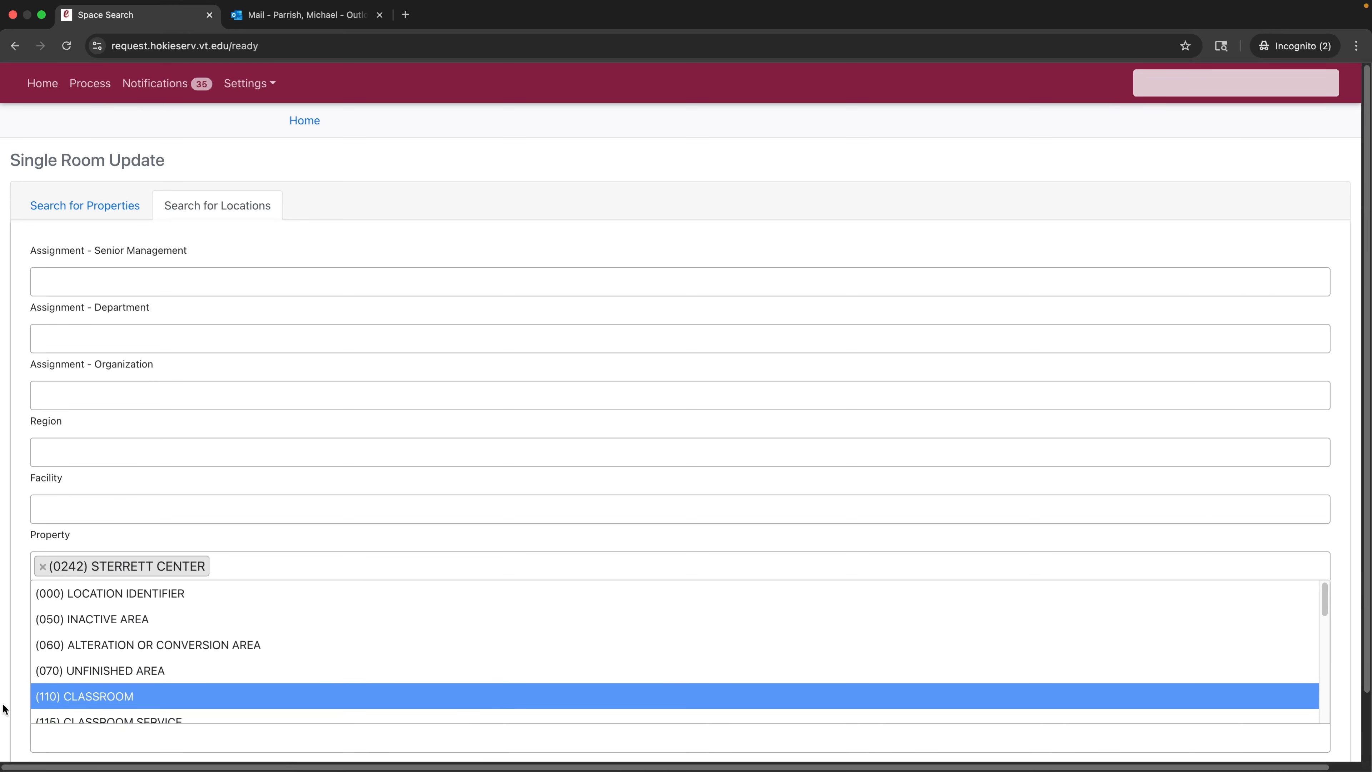
click(65, 729)
click(103, 724)
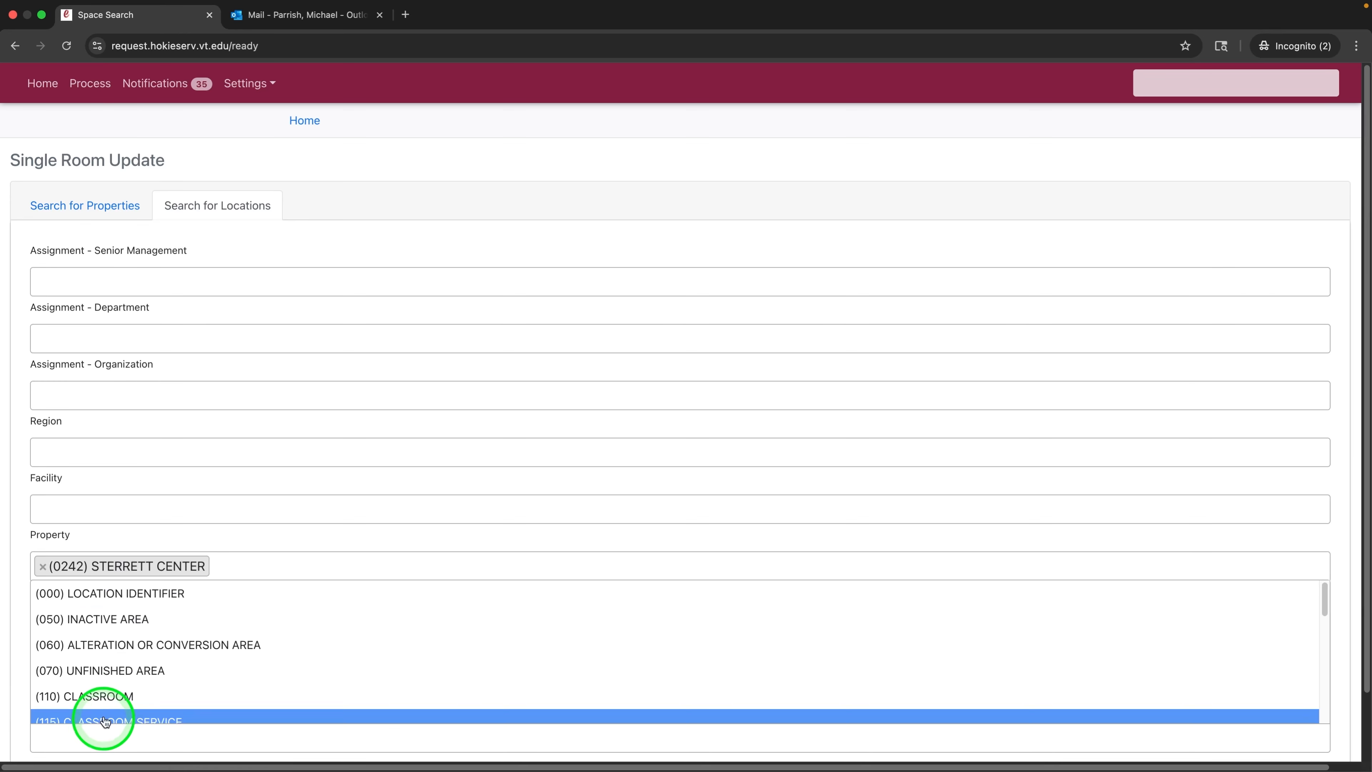
scroll(138, 654, down, 3)
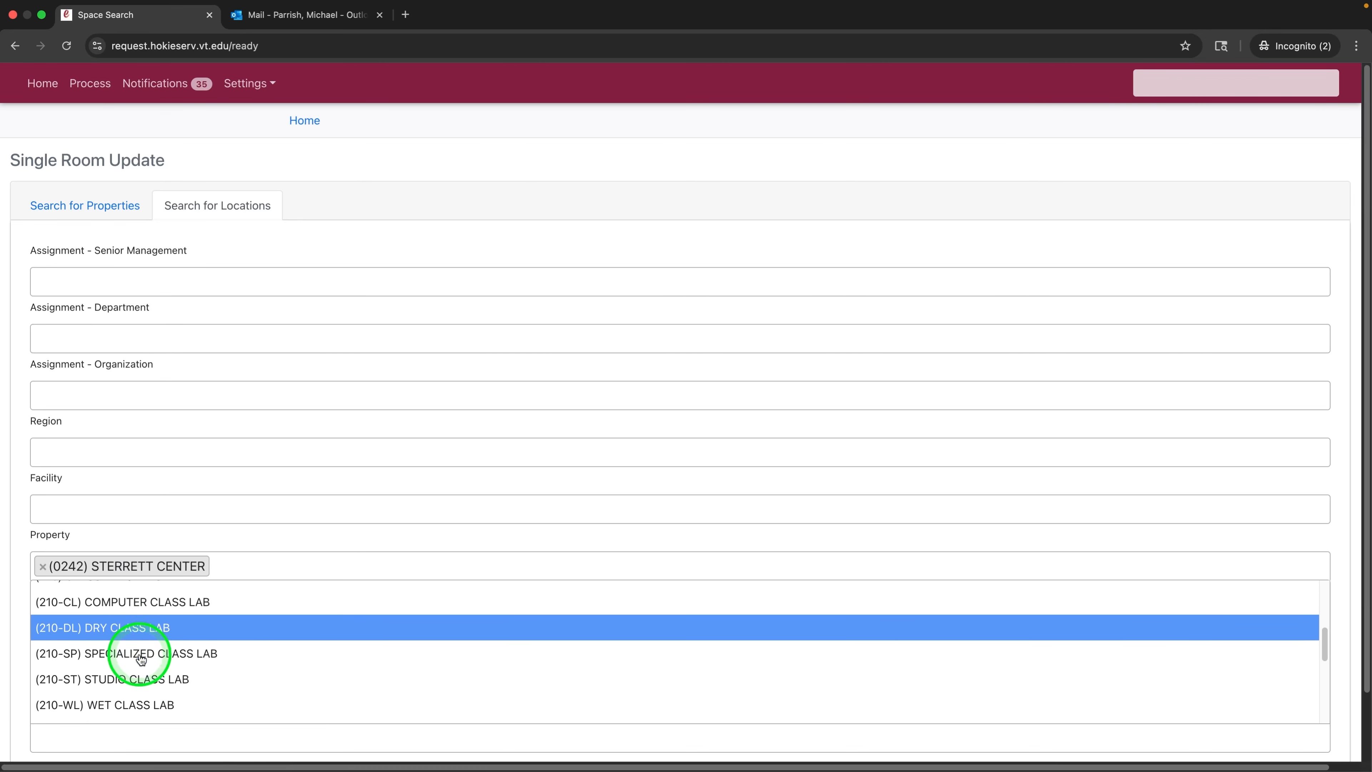
scroll(140, 658, down, 4)
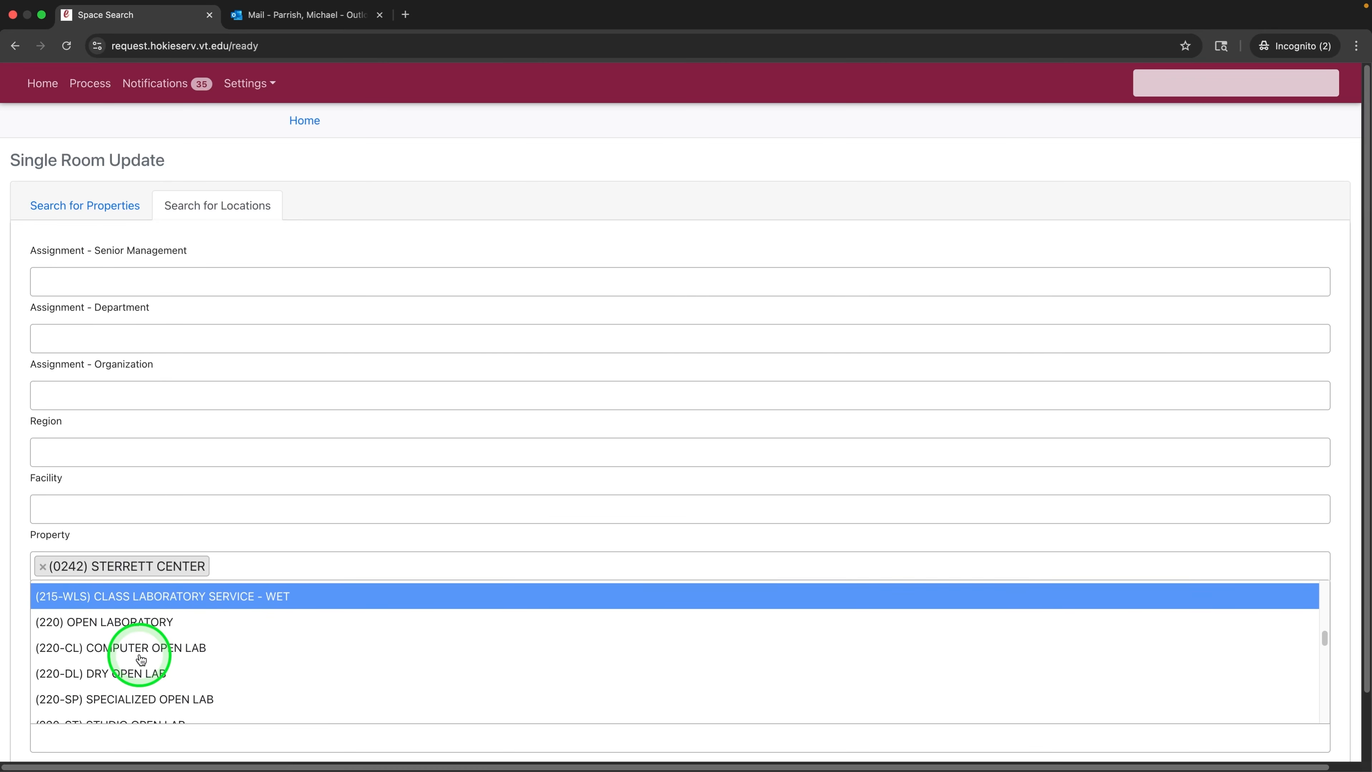
scroll(140, 659, down, 3)
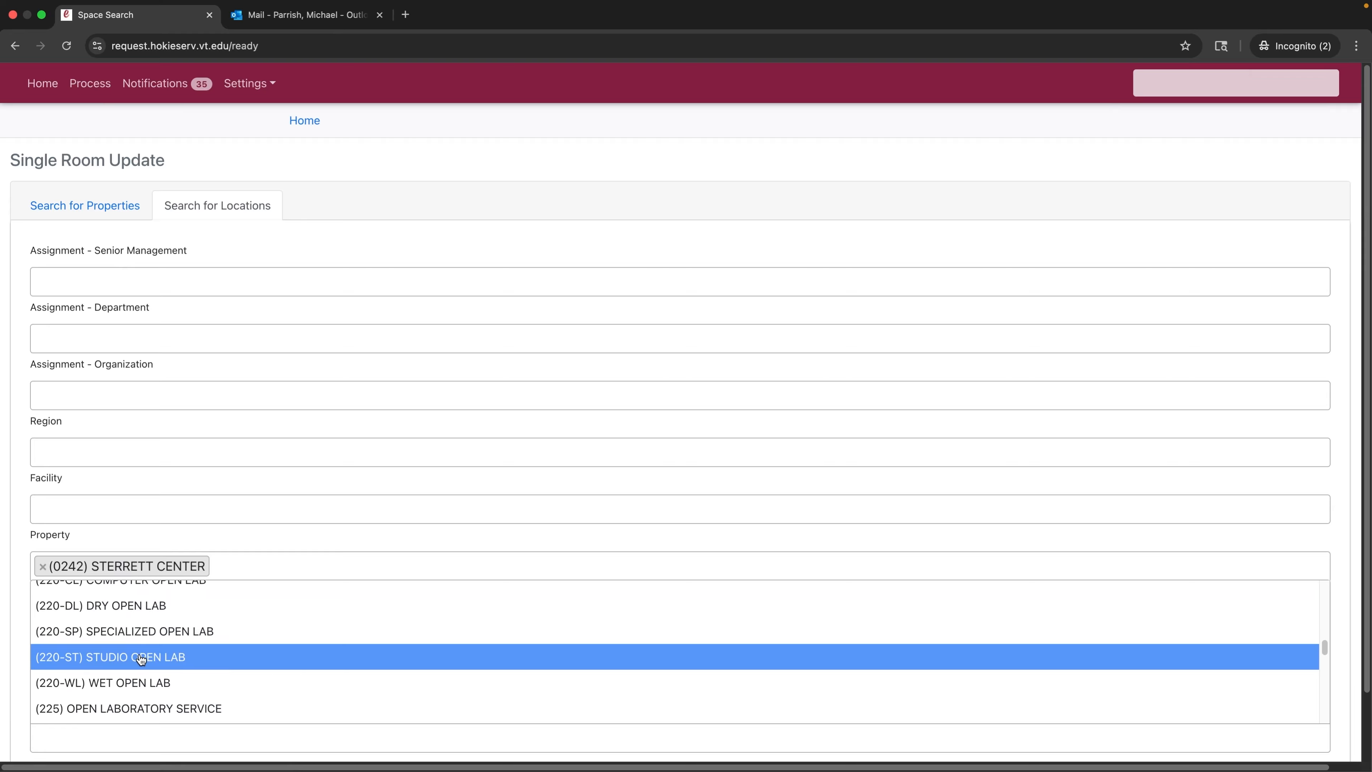
scroll(140, 658, down, 2)
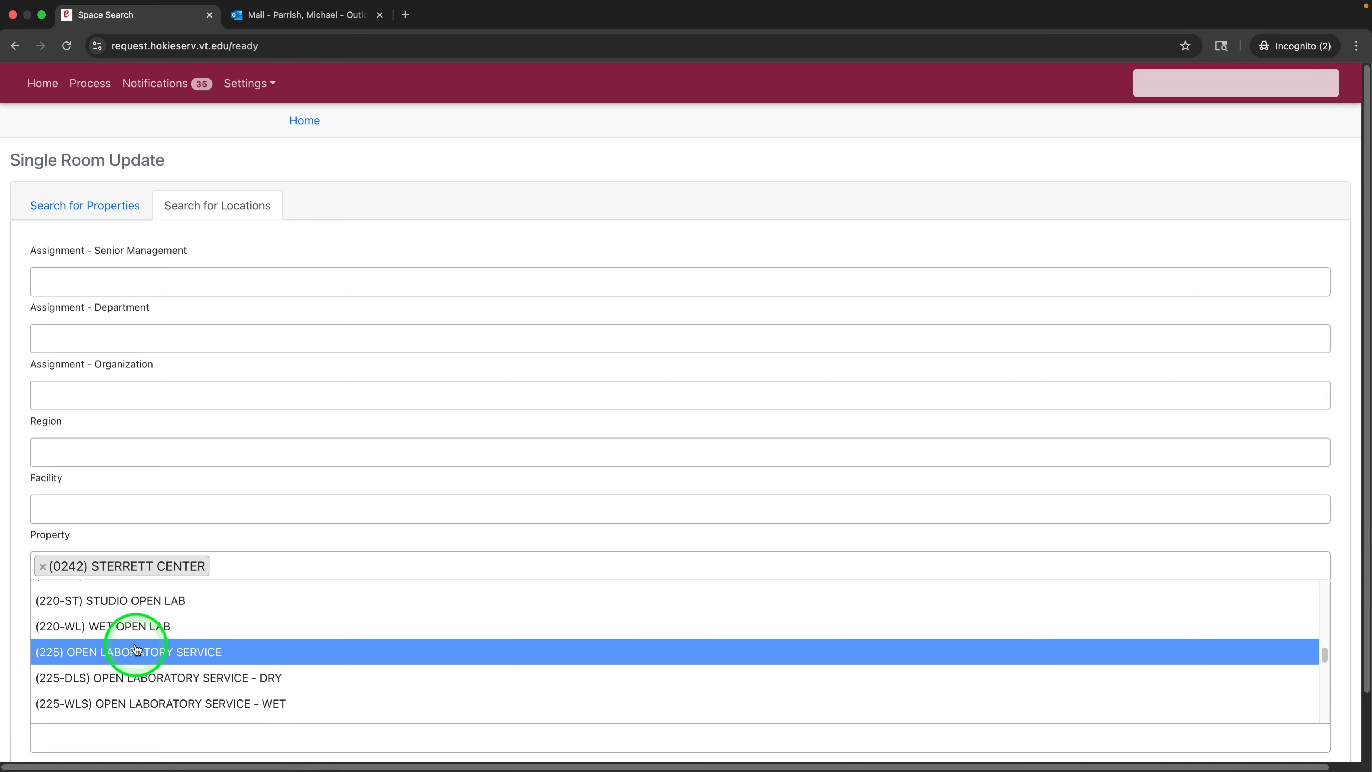
scroll(127, 655, down, 3)
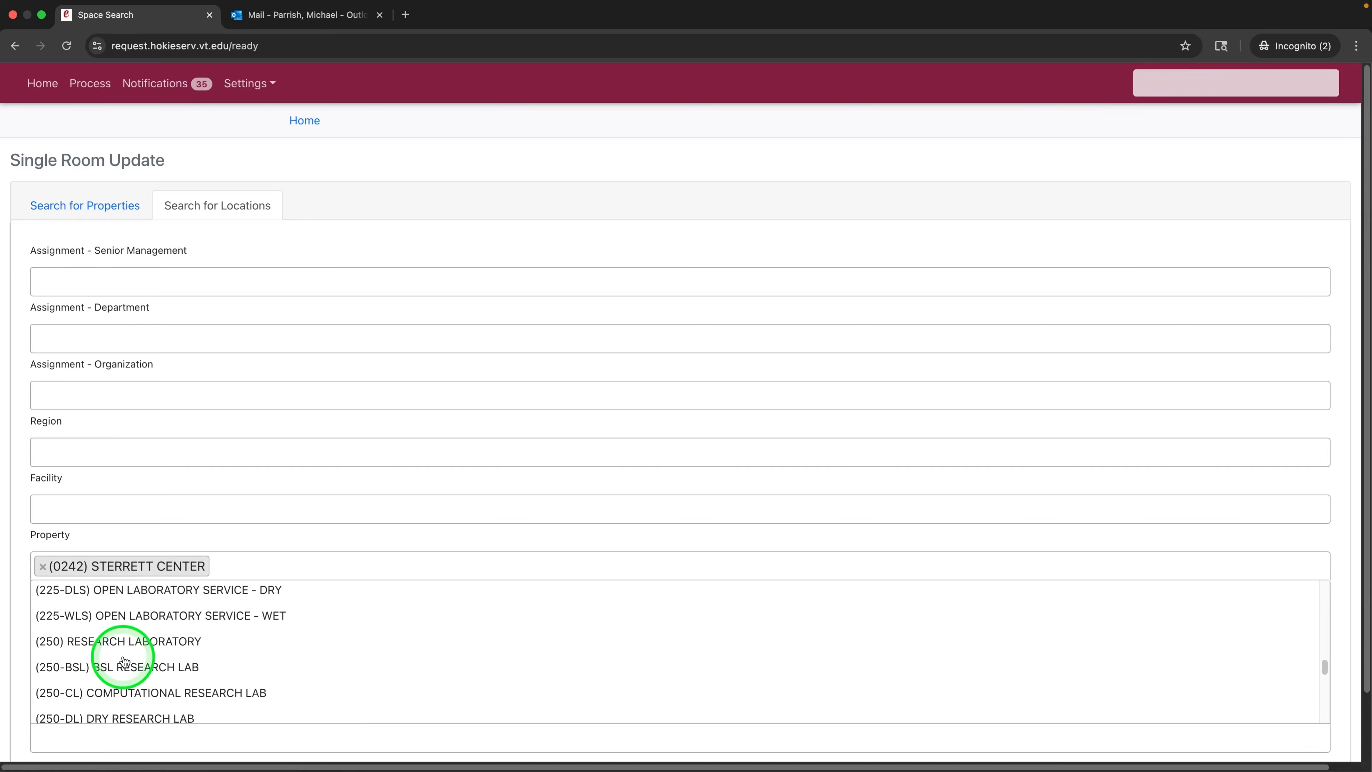
scroll(124, 659, down, 5)
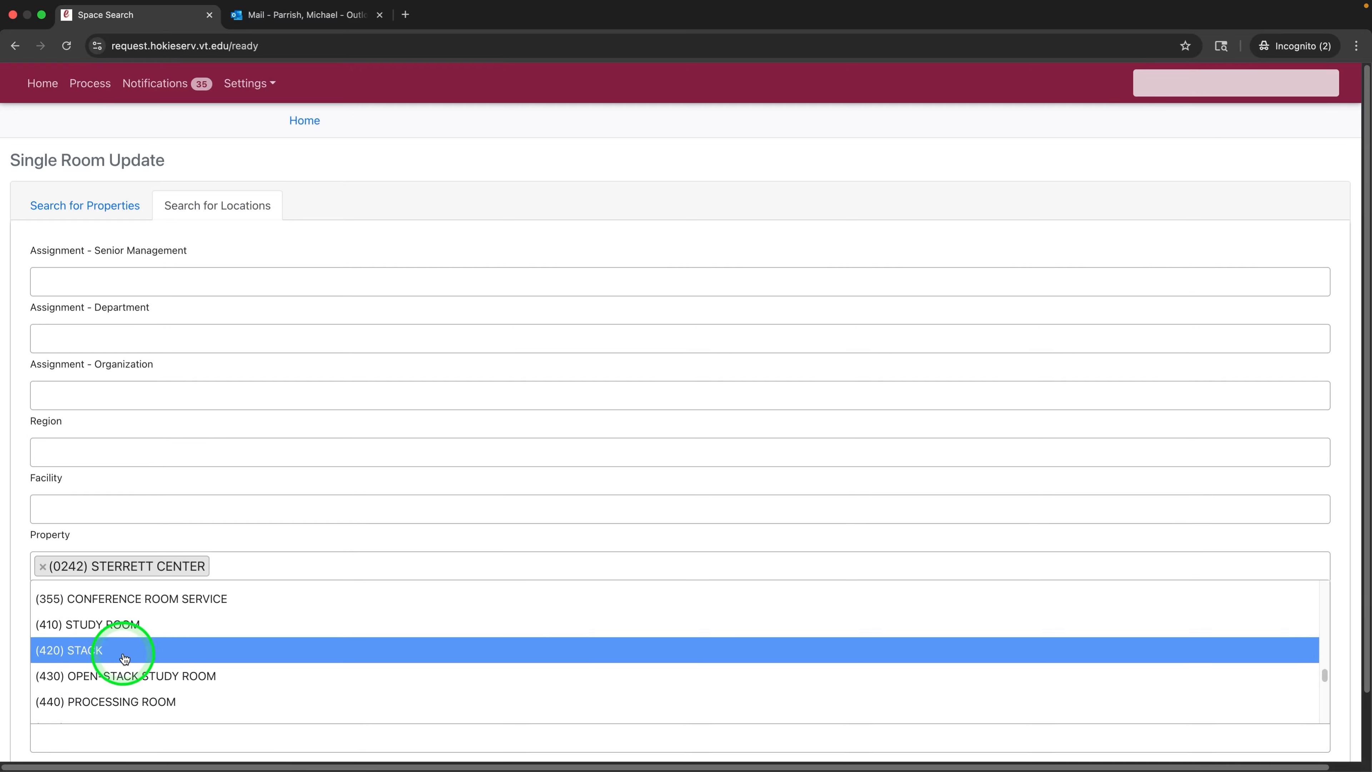
scroll(124, 658, up, 5)
click(116, 642)
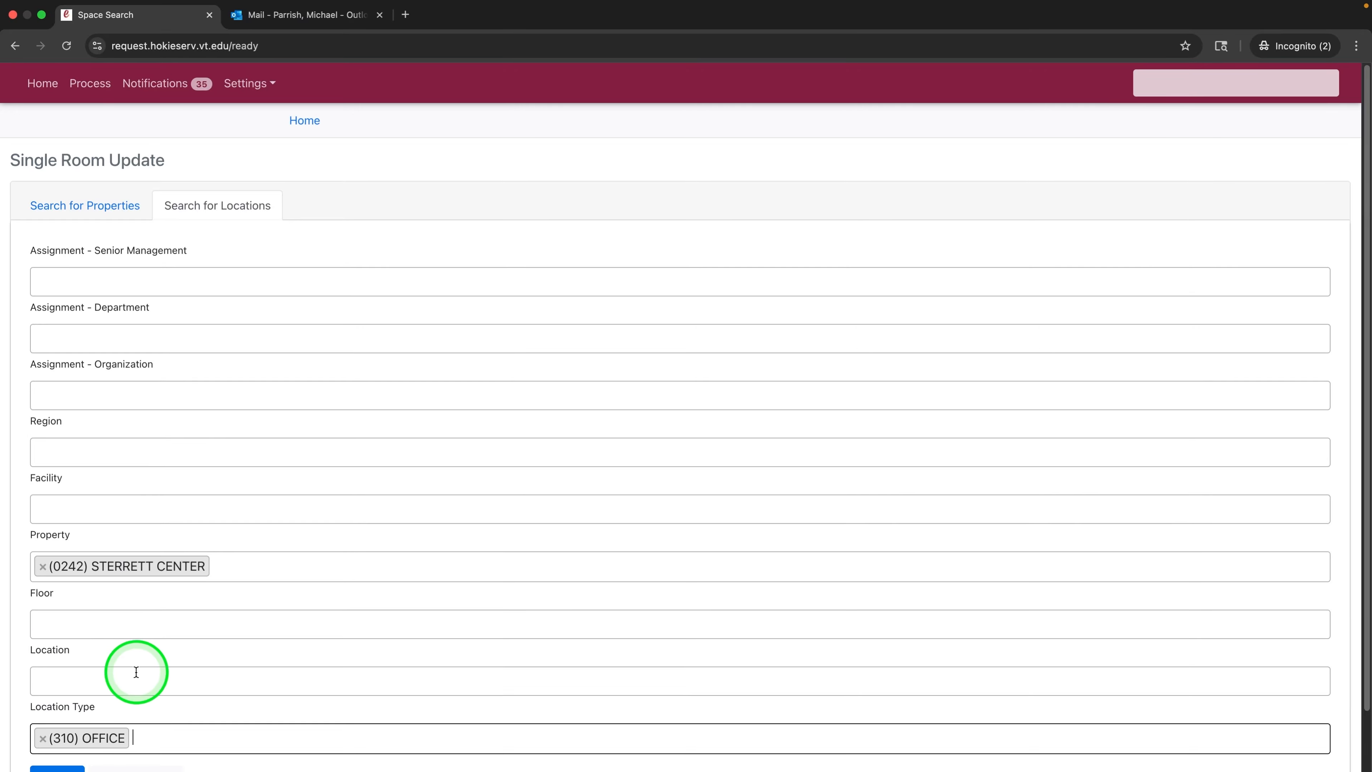
scroll(451, 390, down, 2)
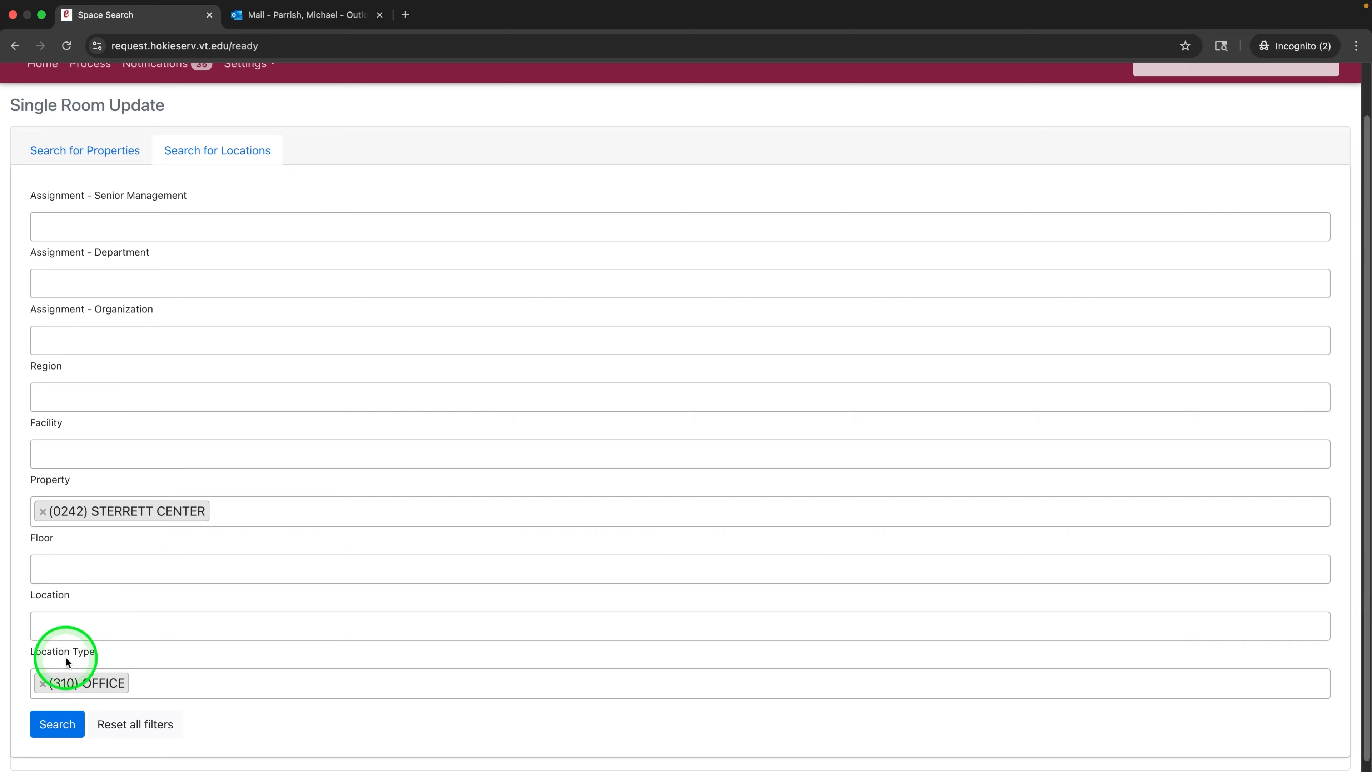
click(49, 714)
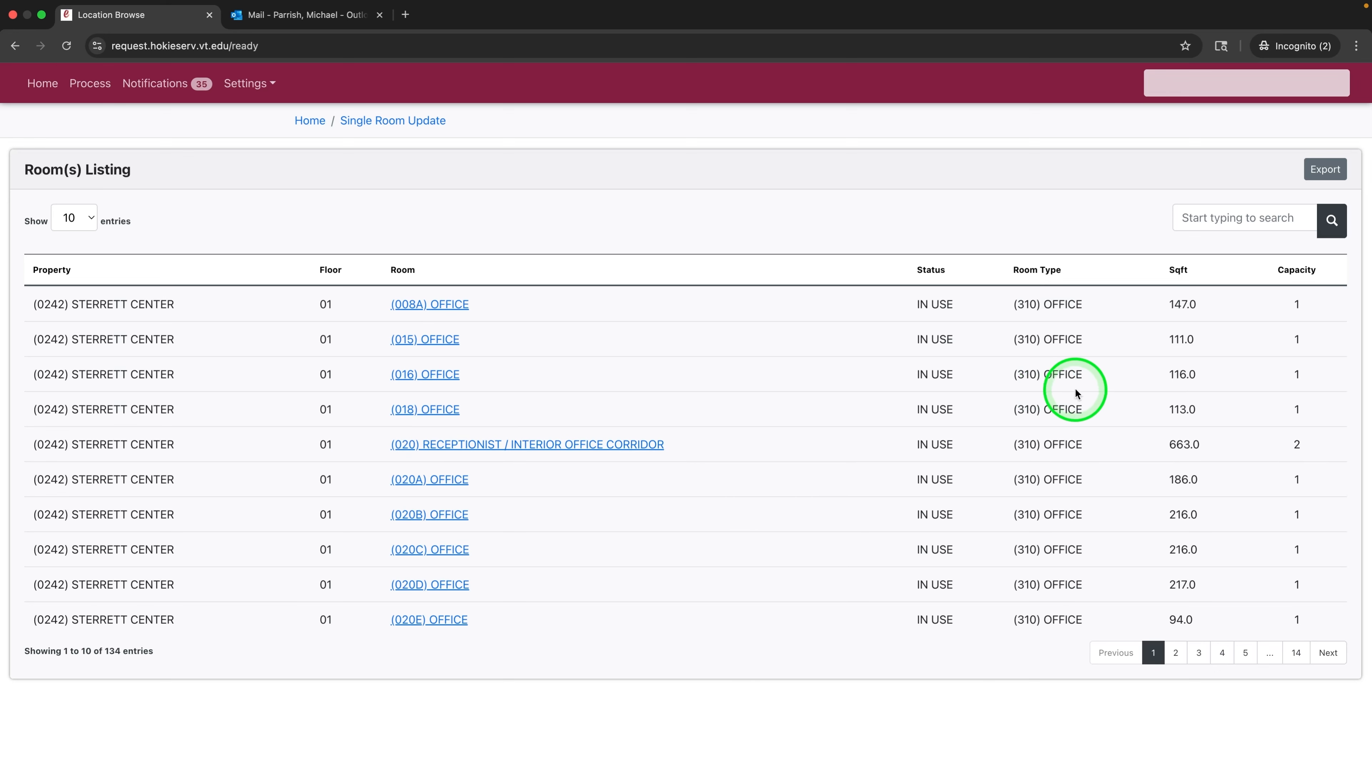
- Filter the room listing for 231 and clear the filter again
click(1203, 224)
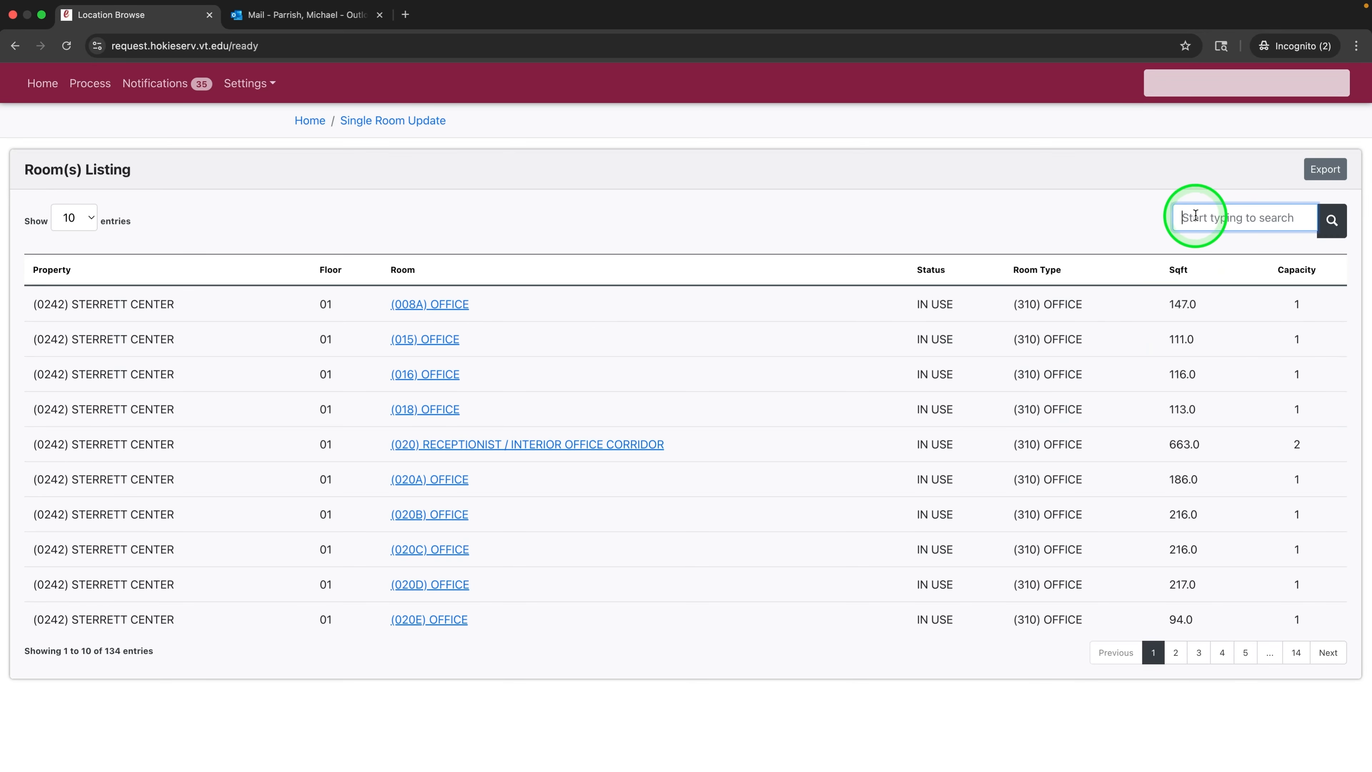
text(231)
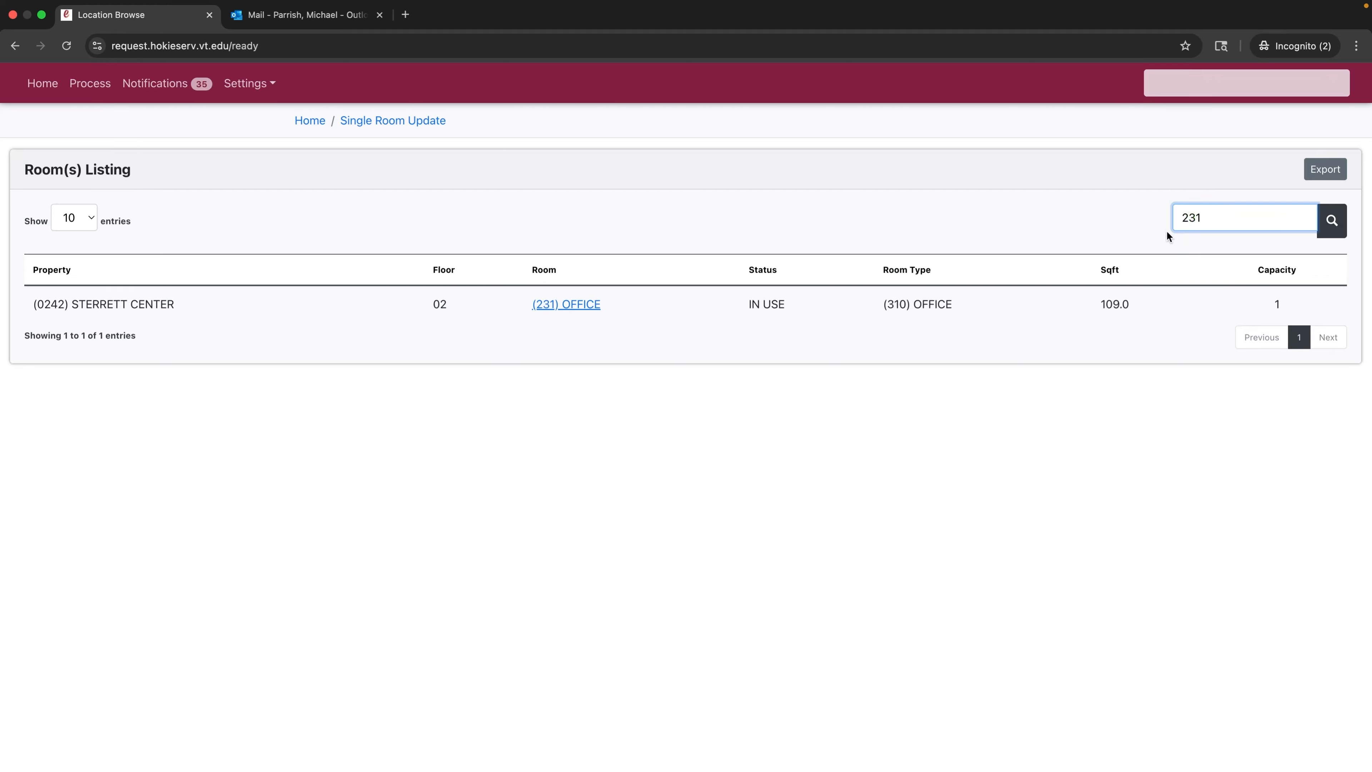
drag(1234, 227, 1096, 220)
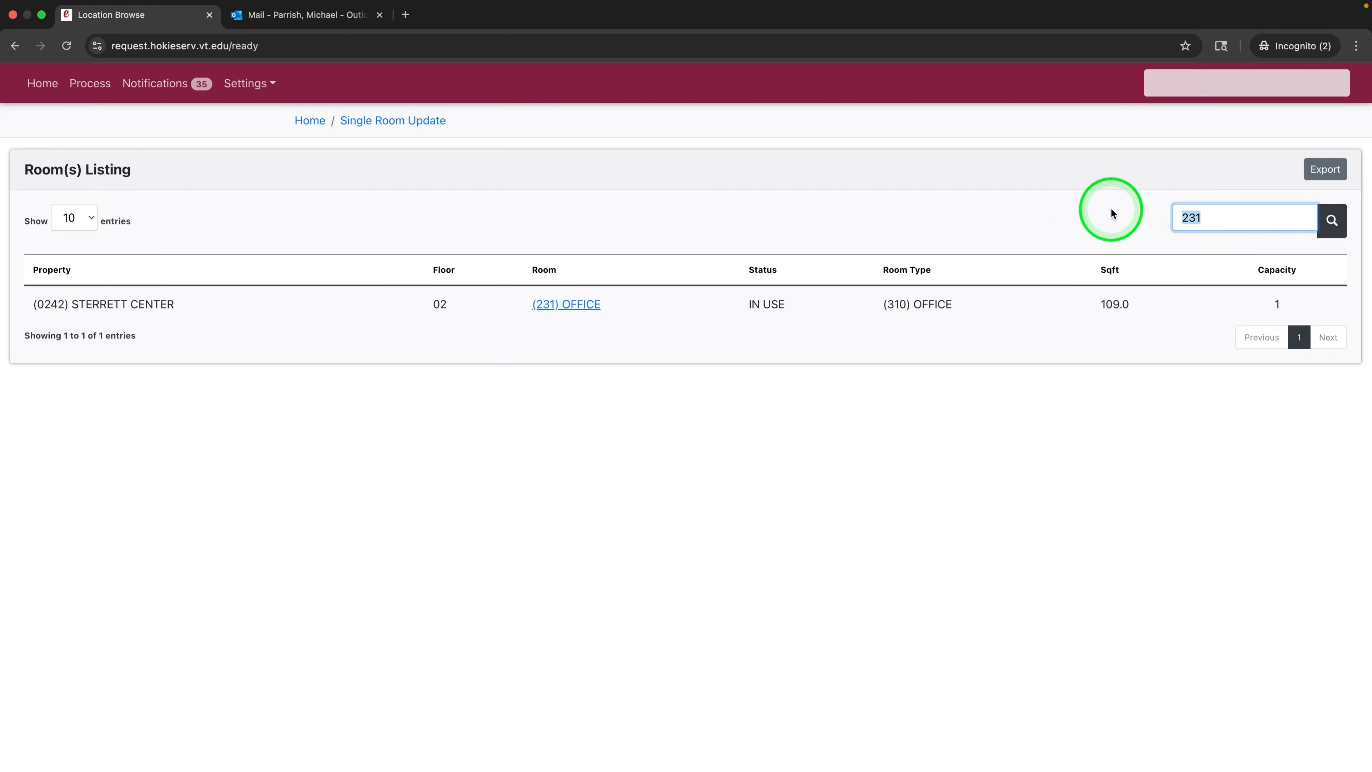
key(BackSpace)
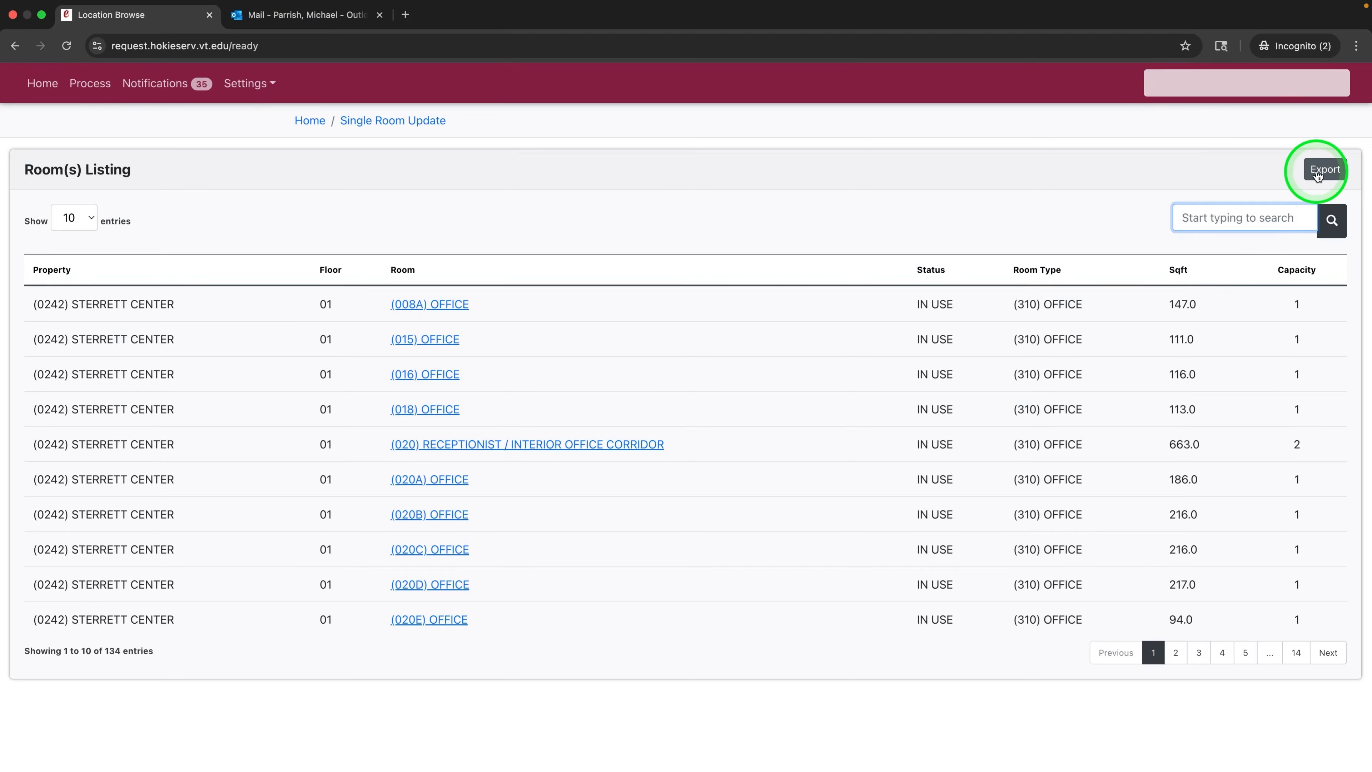
- Export the full room listing to the Desktop under the file name Room(s) Listing
click(1330, 170)
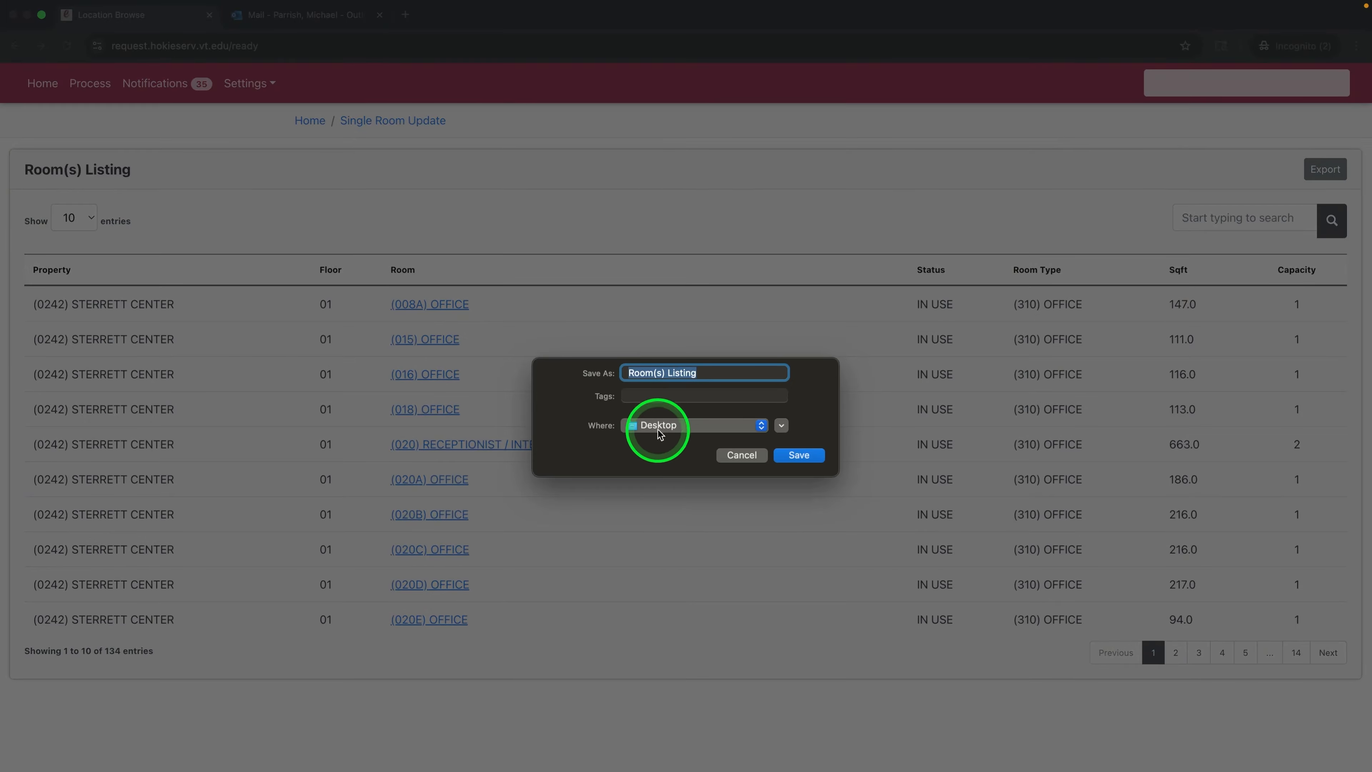
click(798, 455)
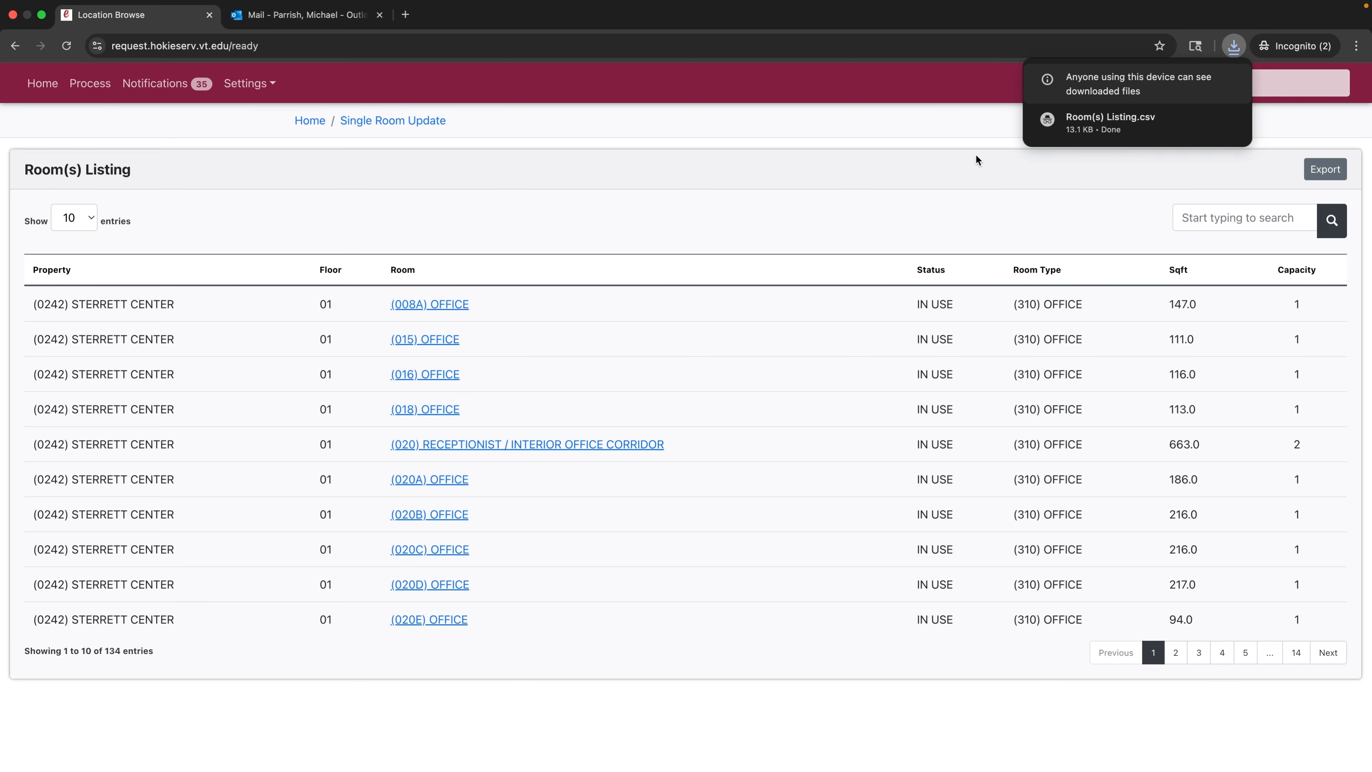
click(811, 387)
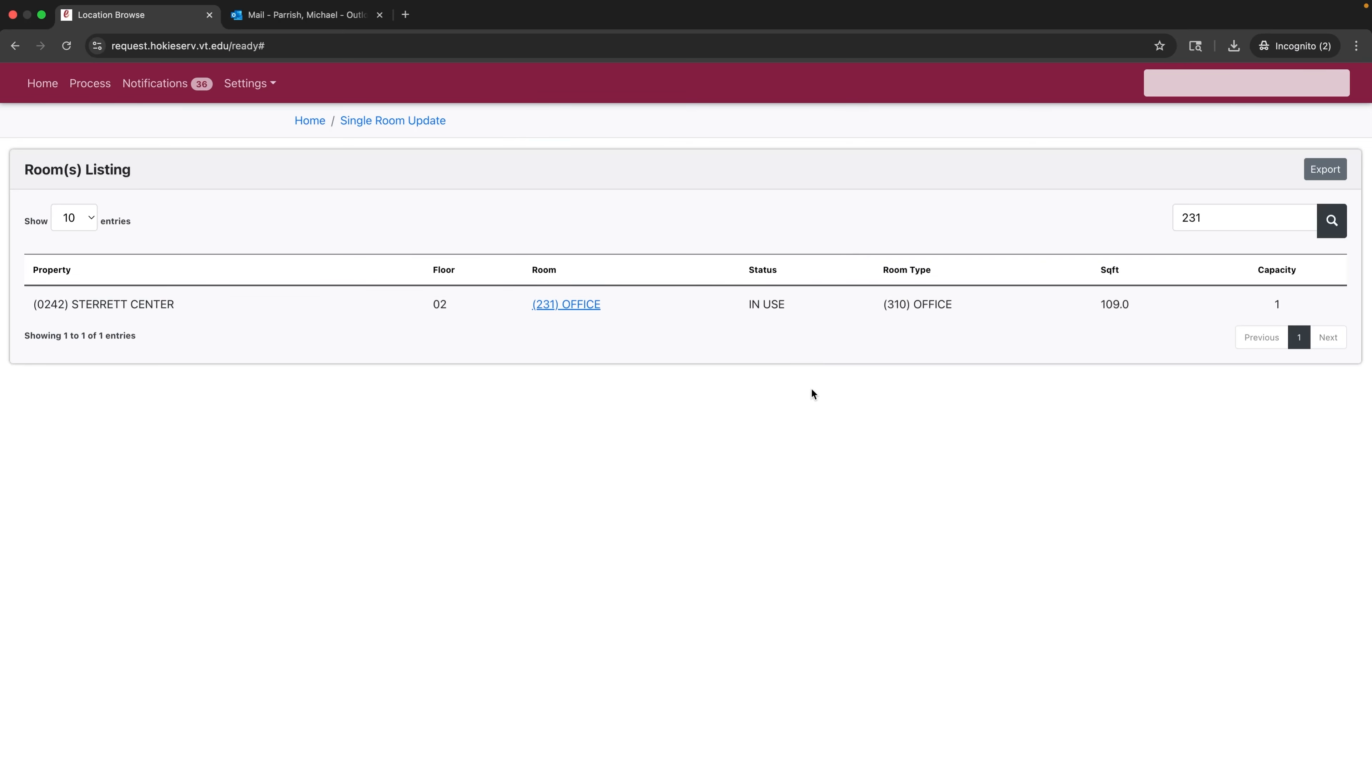
- Open the details of room (231) OFFICE in Sterrett Center for updating
click(579, 305)
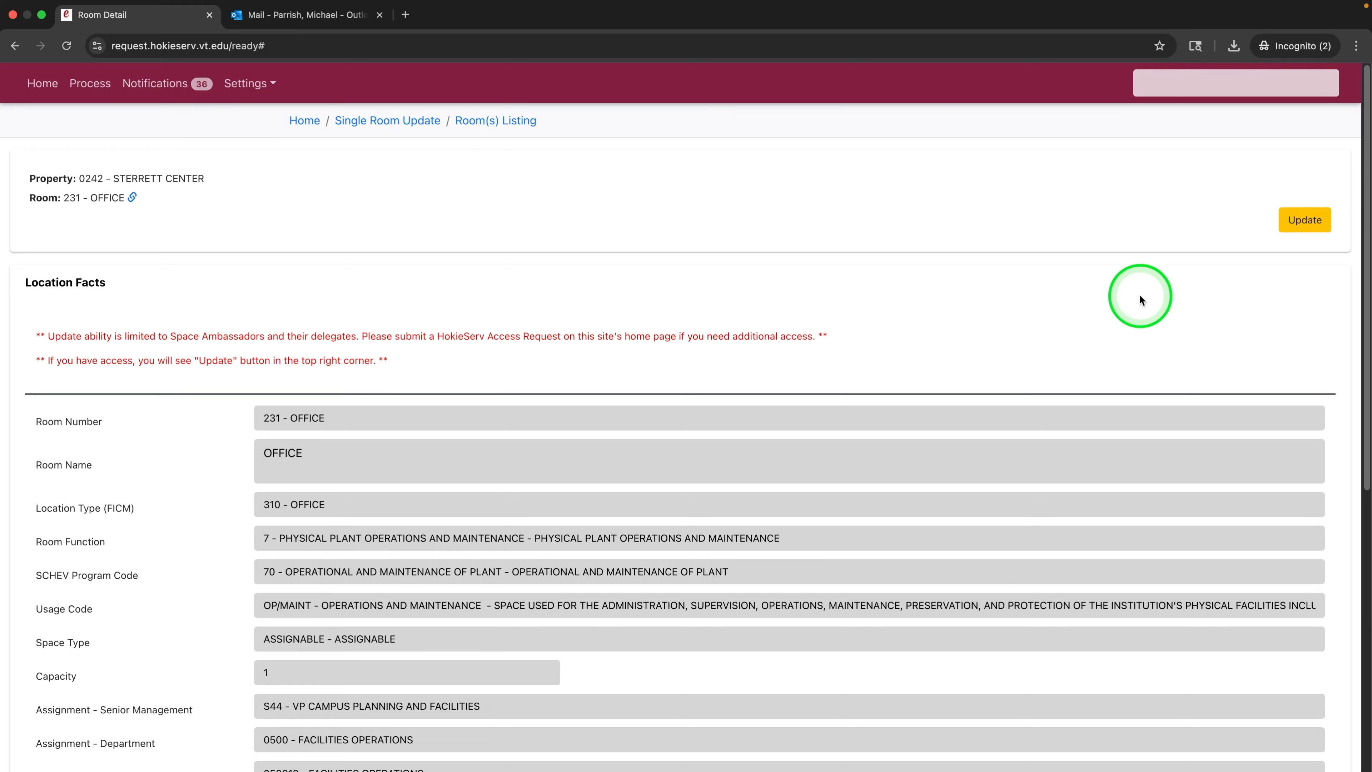
click(1315, 228)
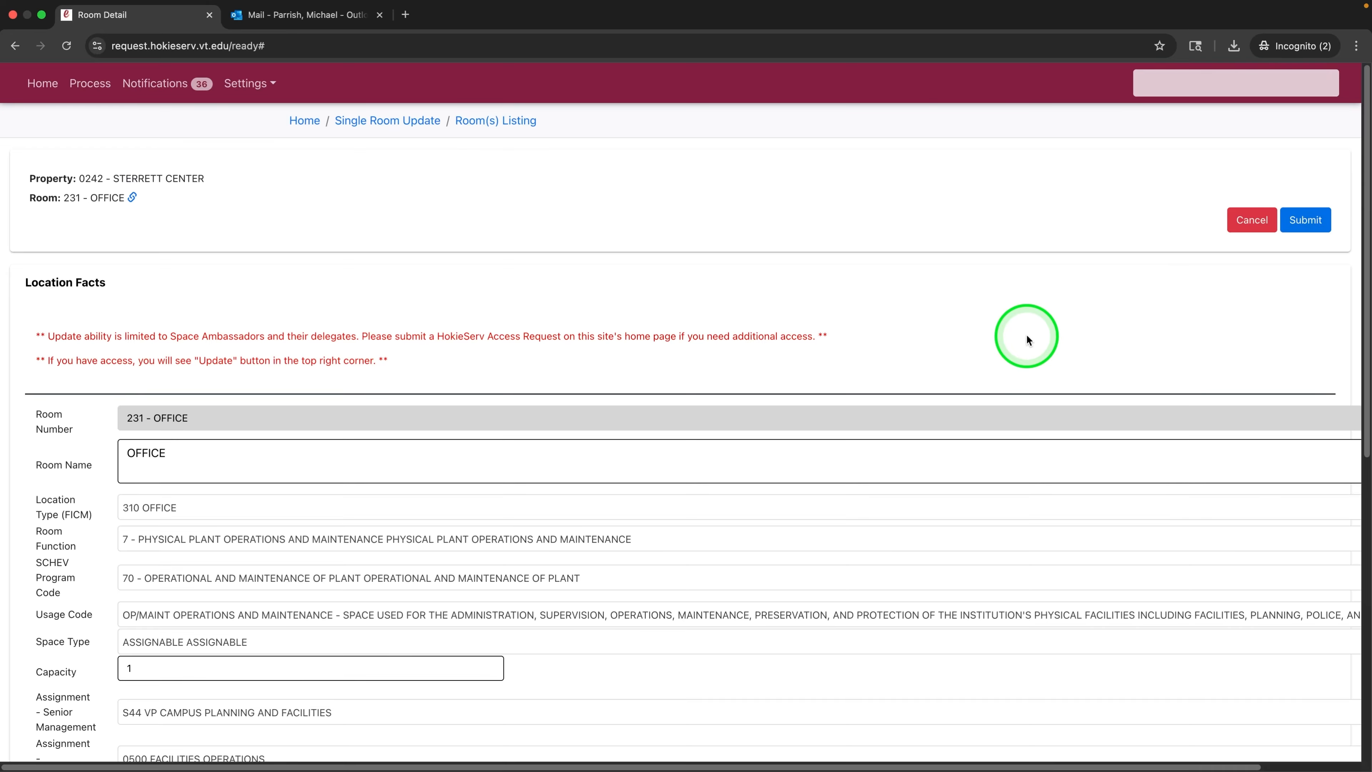
- Set the room's Assignment - Department to (0066) SPACE MANAGEMENT and its Assignment - Organization to (006601) SPACE MANAGEMENT
scroll(358, 559, down, 3)
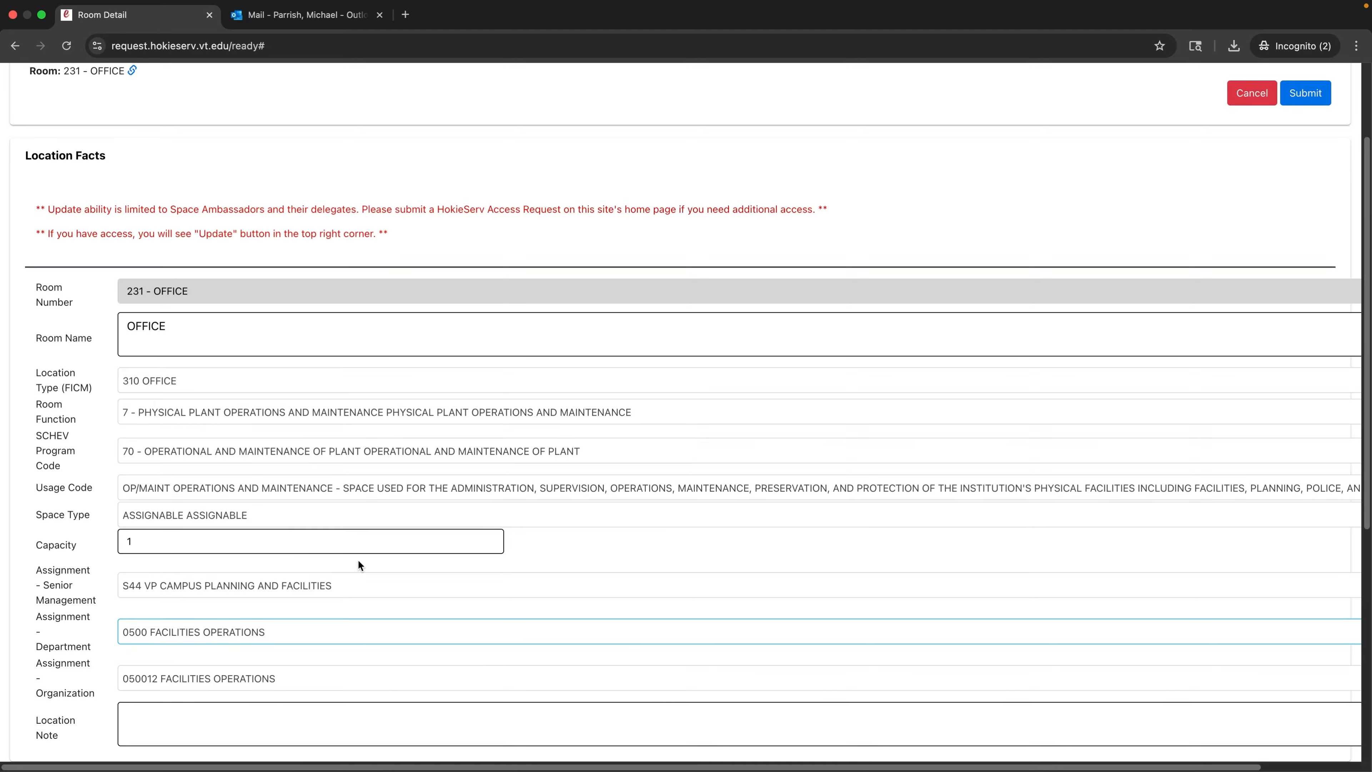
drag(271, 597, 226, 598)
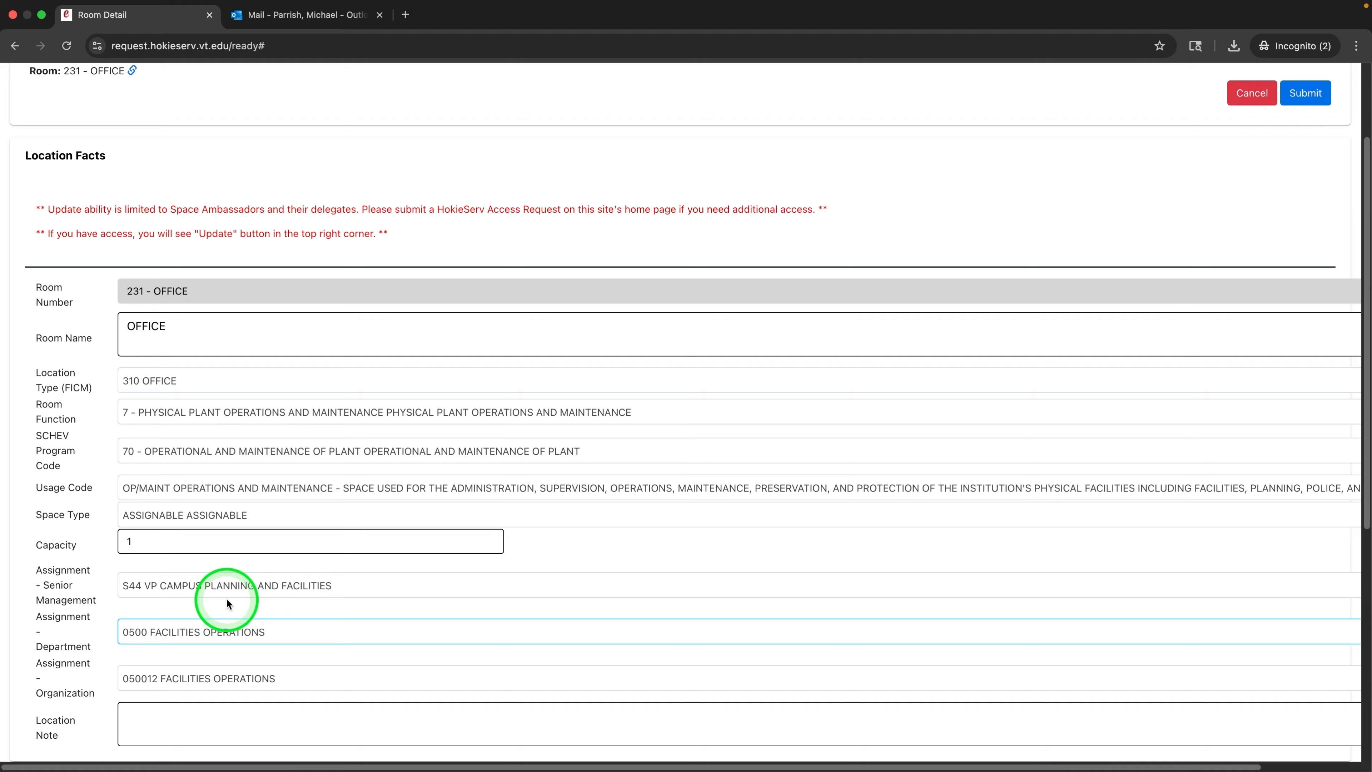
scroll(227, 599, down, 1)
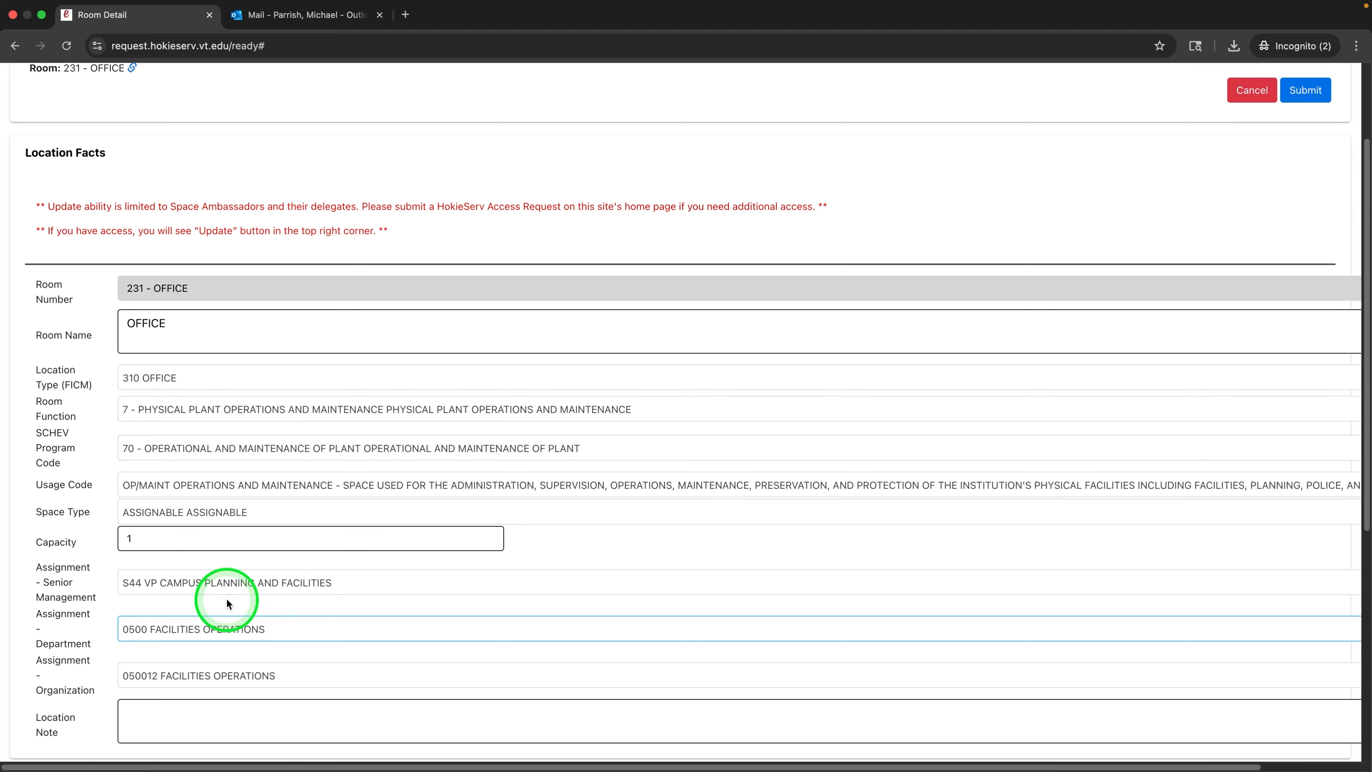
click(195, 631)
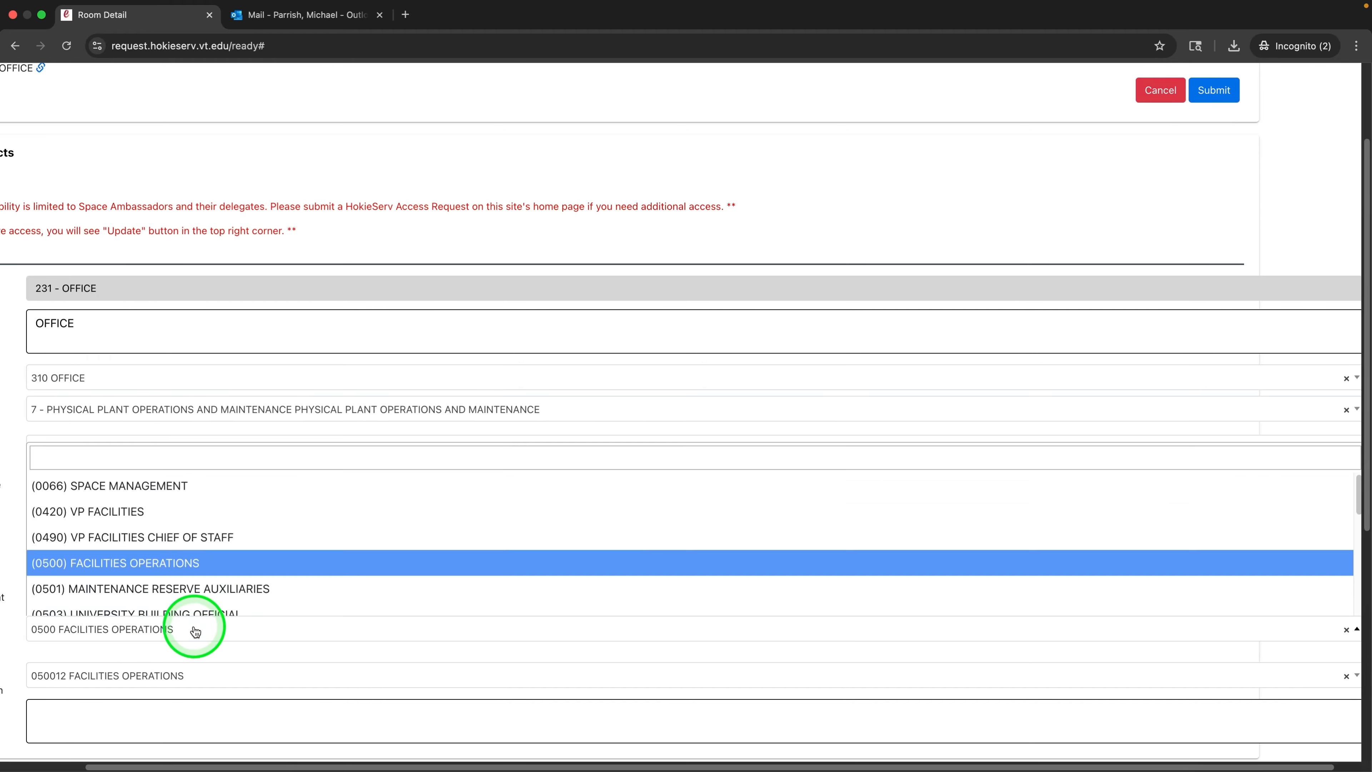
click(182, 486)
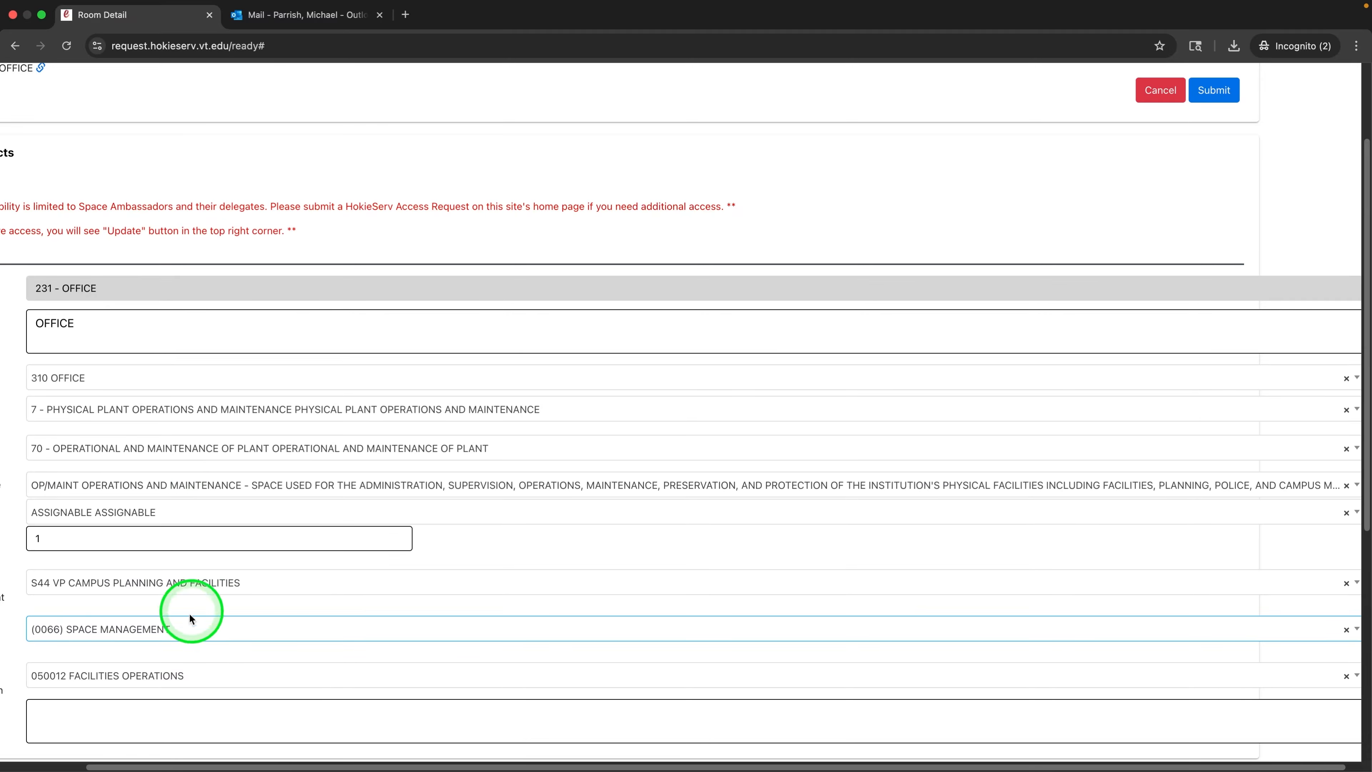
click(141, 671)
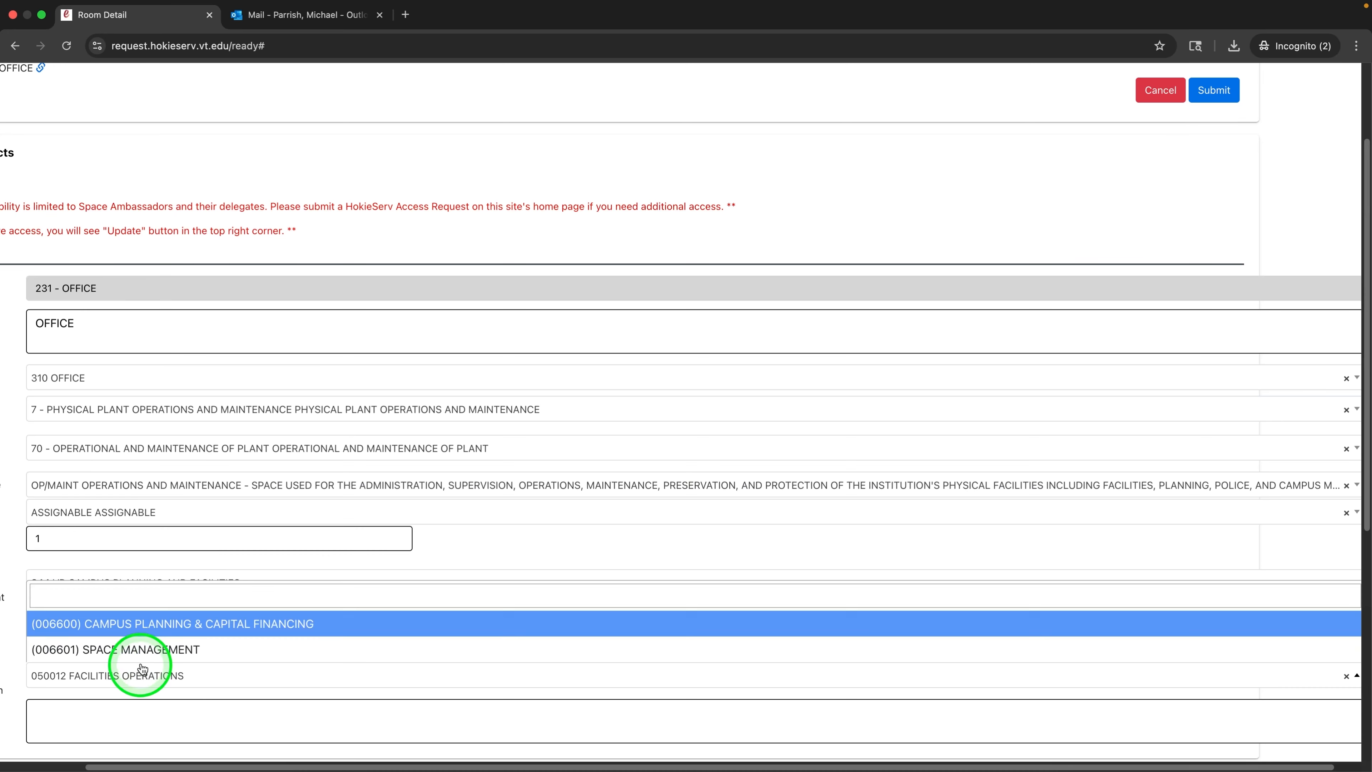
click(173, 652)
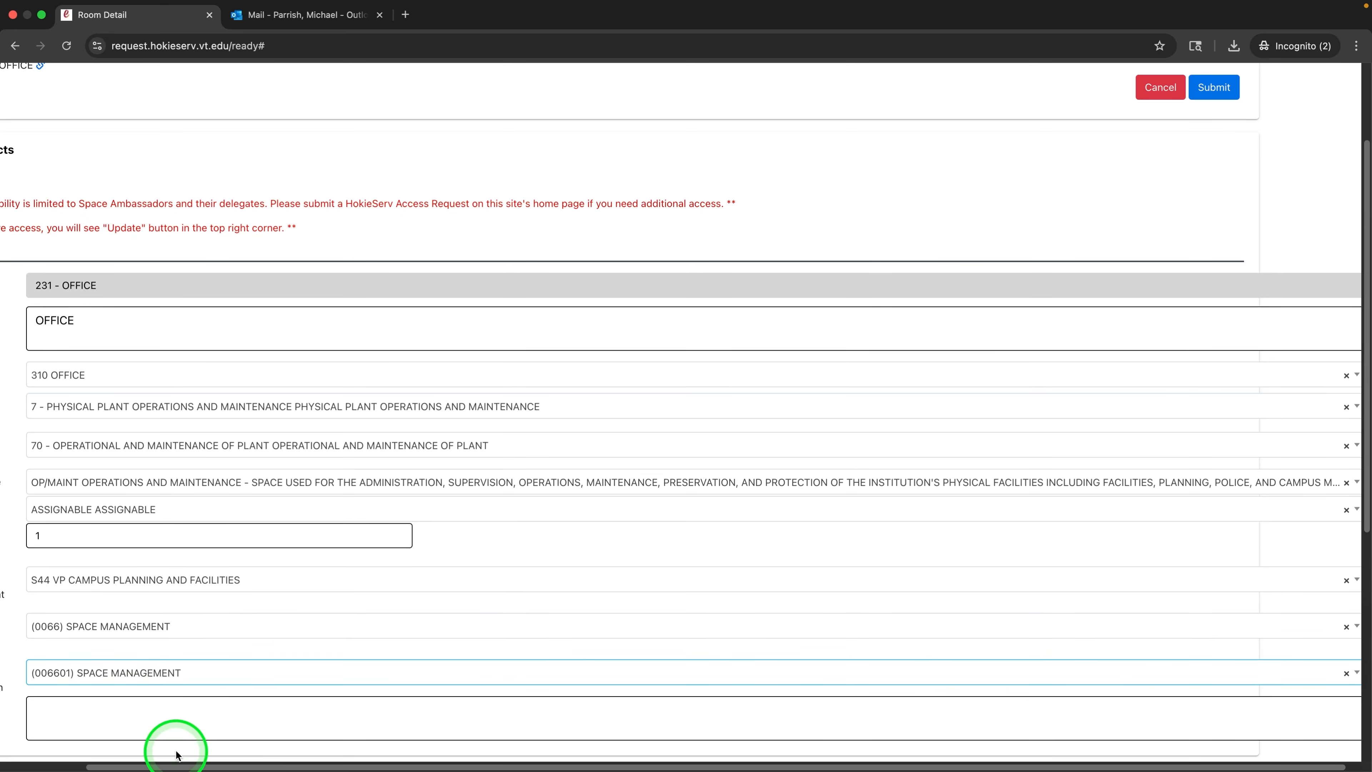
- Set the end date of the existing ANALYTICS & ACCOUNTABILITY organization occupancy to 07/01/2025
scroll(93, 765, left, 2)
scroll(93, 765, left, 1)
scroll(398, 591, down, 7)
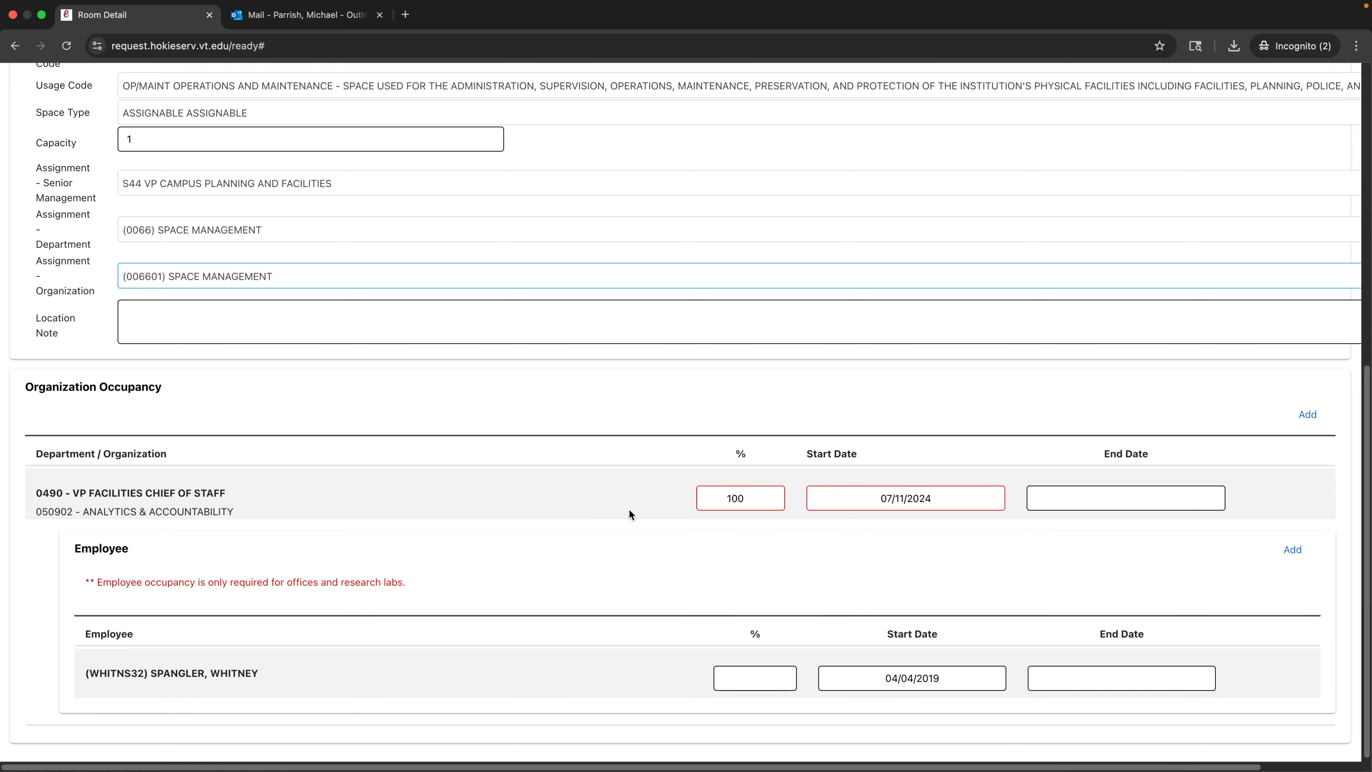
scroll(503, 490, up, 1)
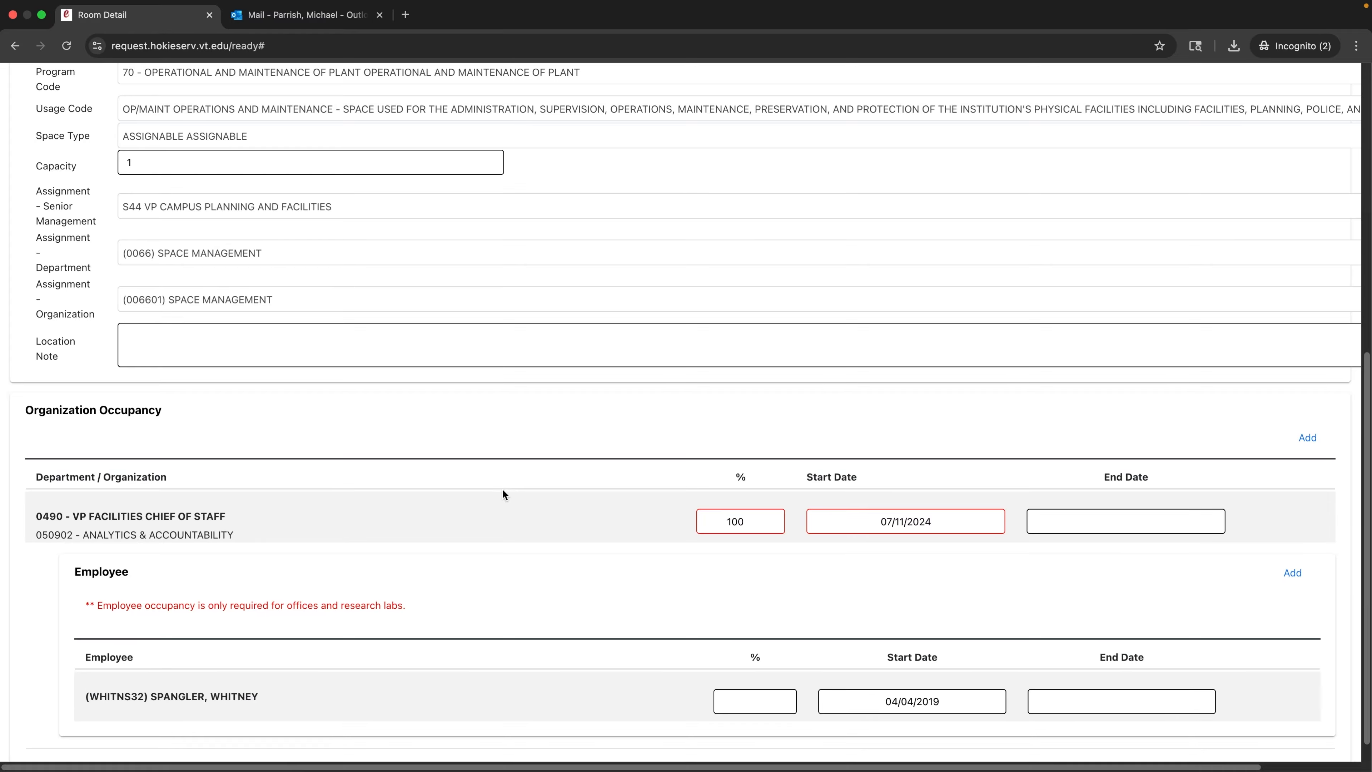
click(1146, 521)
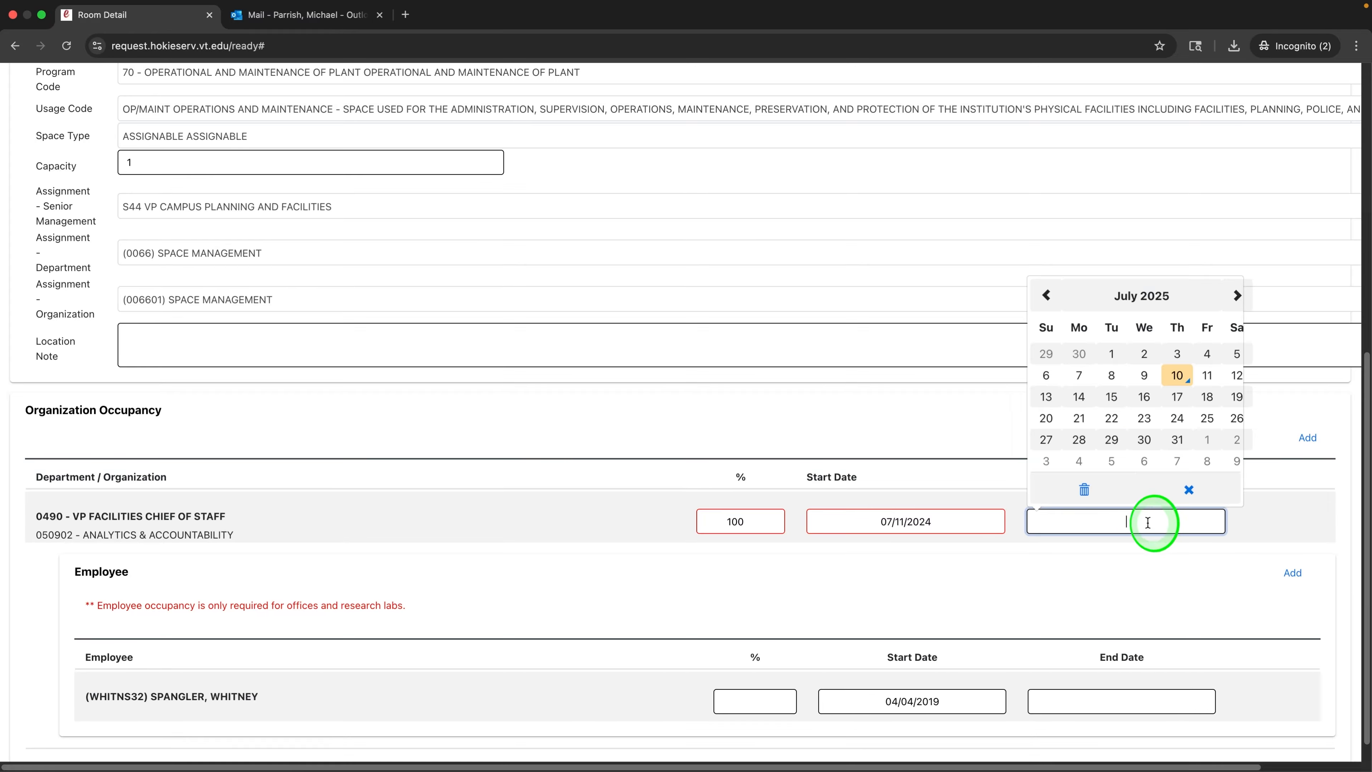
click(1111, 353)
- Add a new organization occupancy and assign it to (006601) SPACE MANAGEMENT
click(1307, 437)
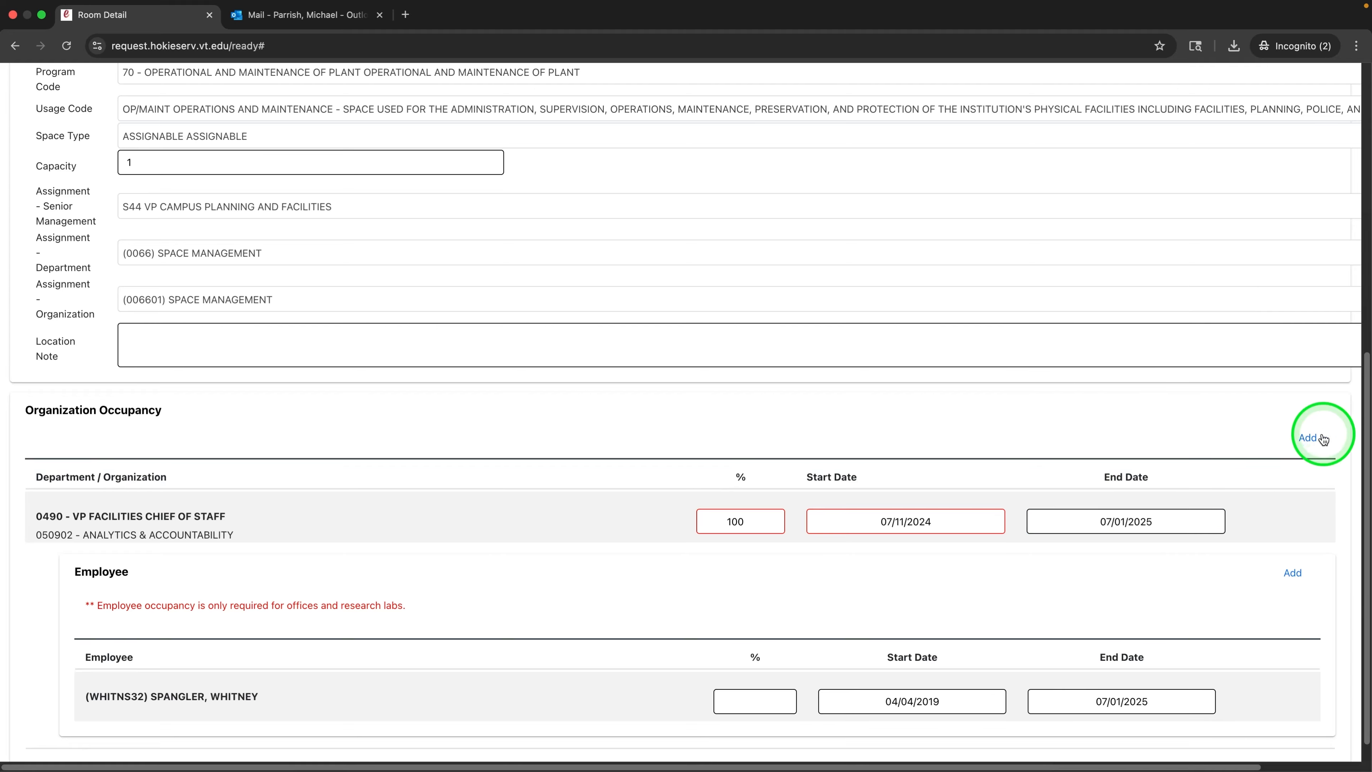
click(733, 489)
scroll(605, 544, down, 6)
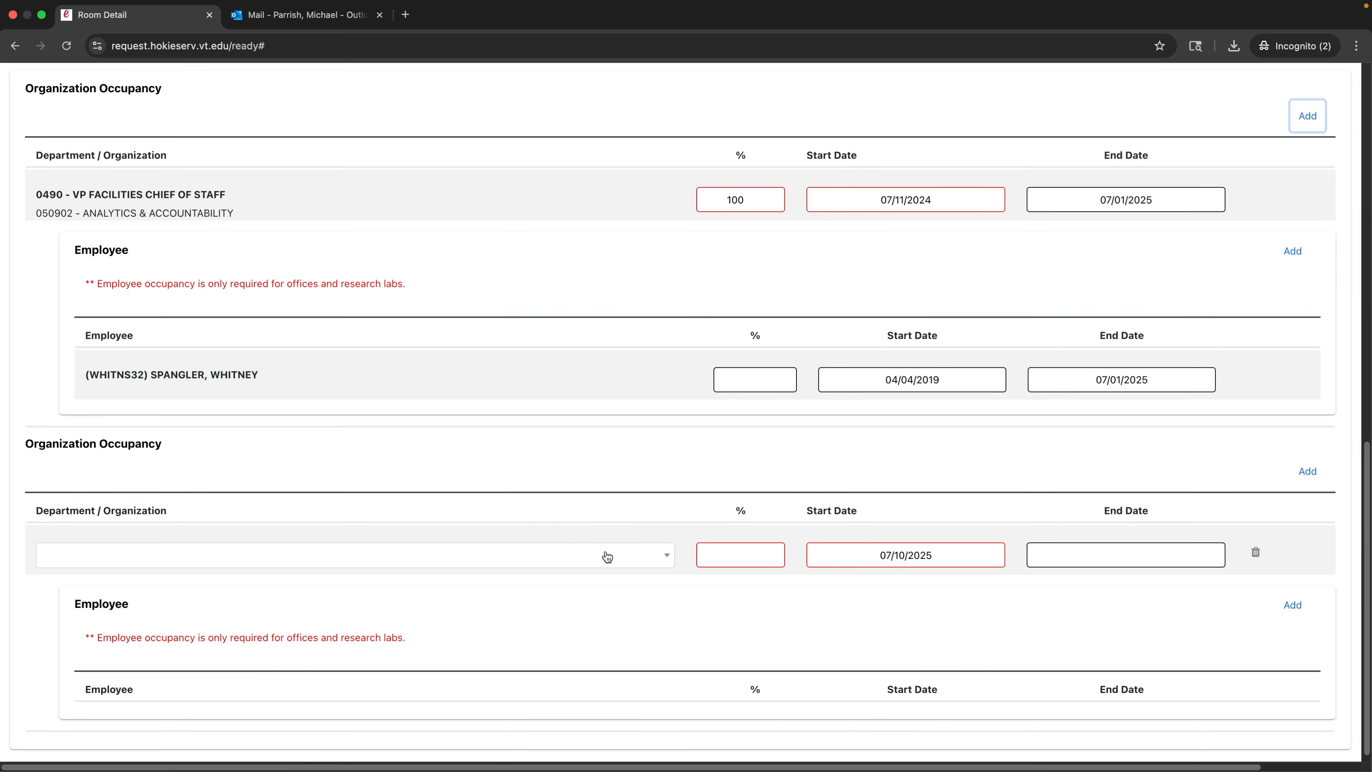
click(606, 557)
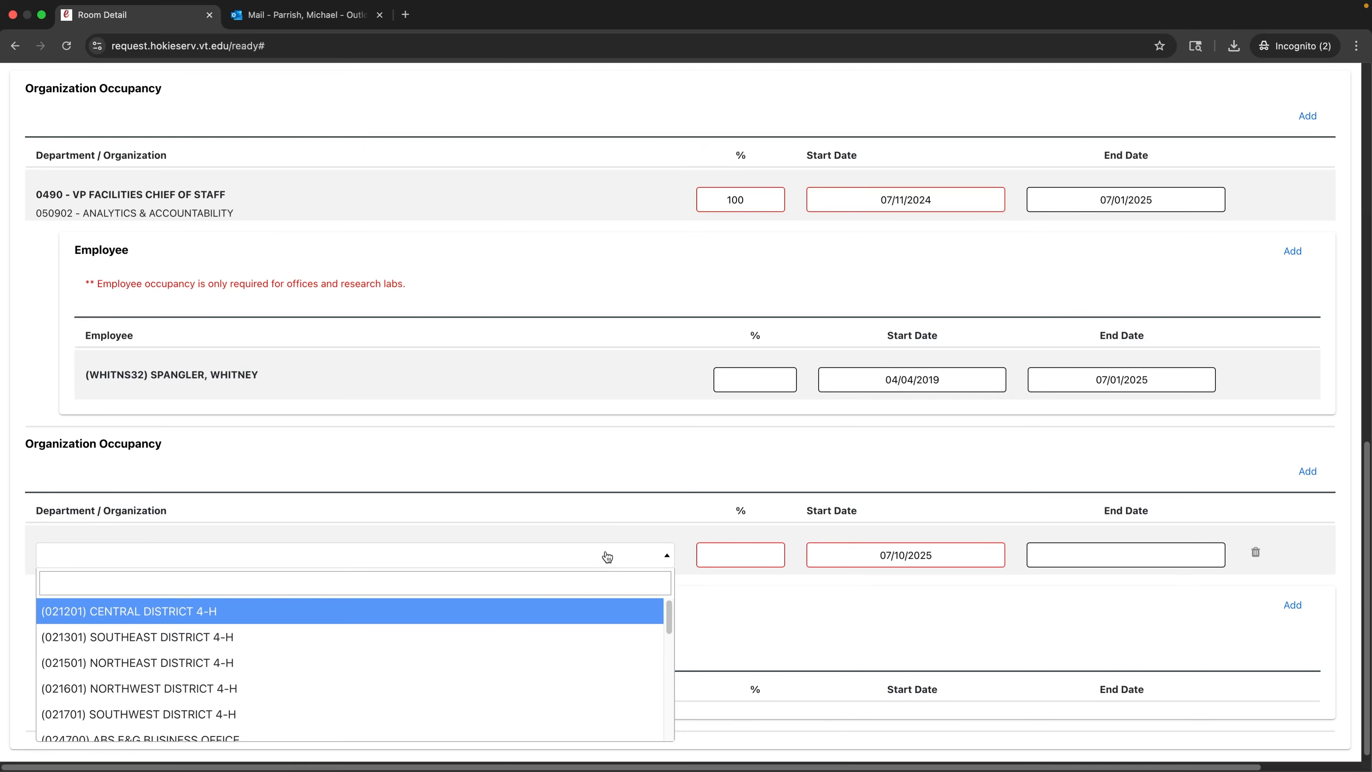
text(space management)
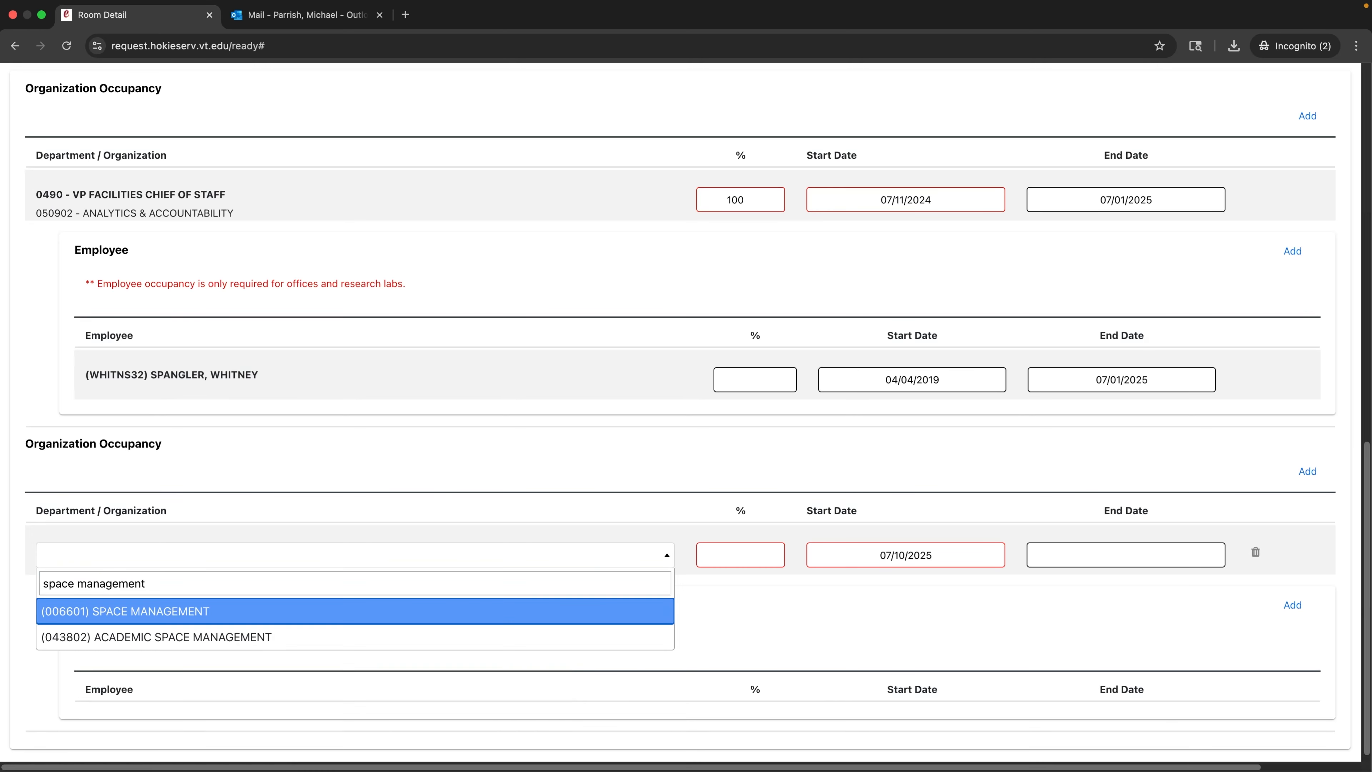
click(432, 610)
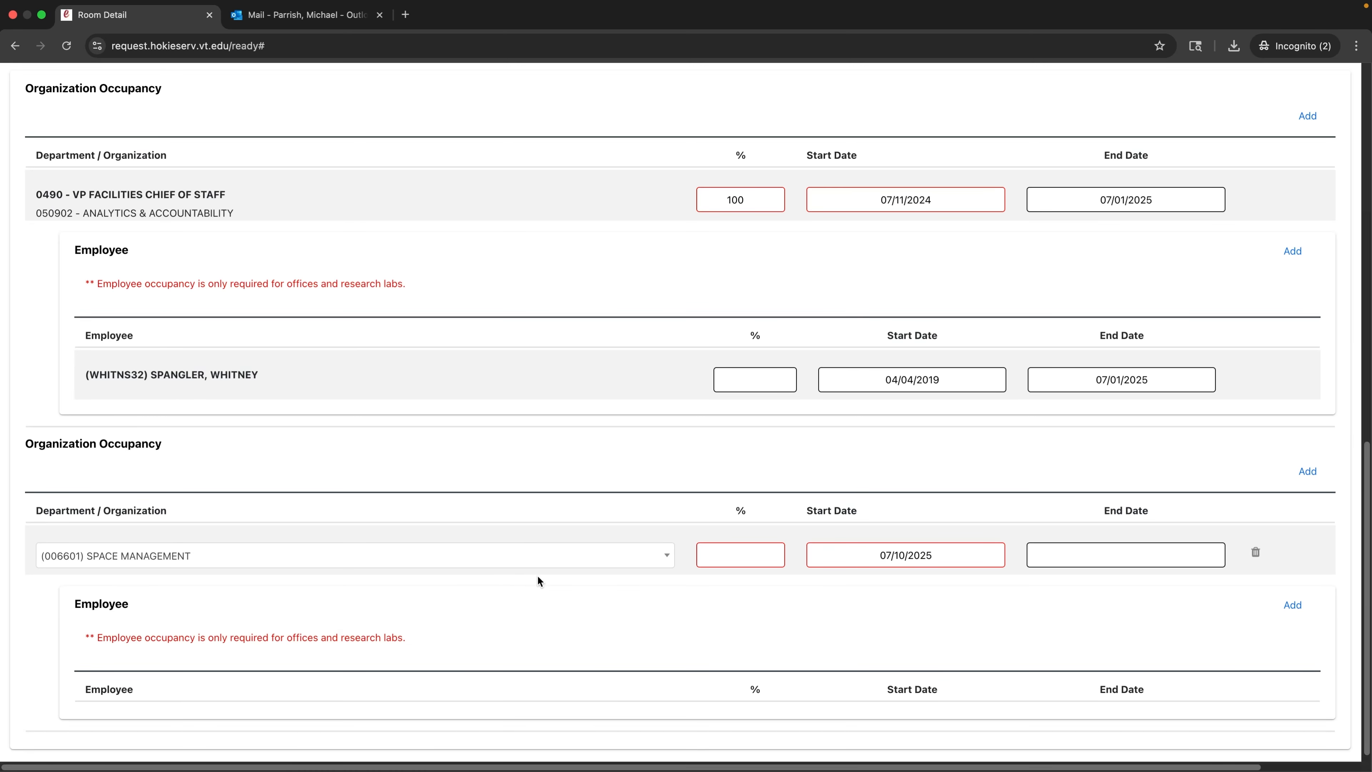
- Set the new SPACE MANAGEMENT occupancy to 100 percent with a start date of 07/02/2025
click(741, 555)
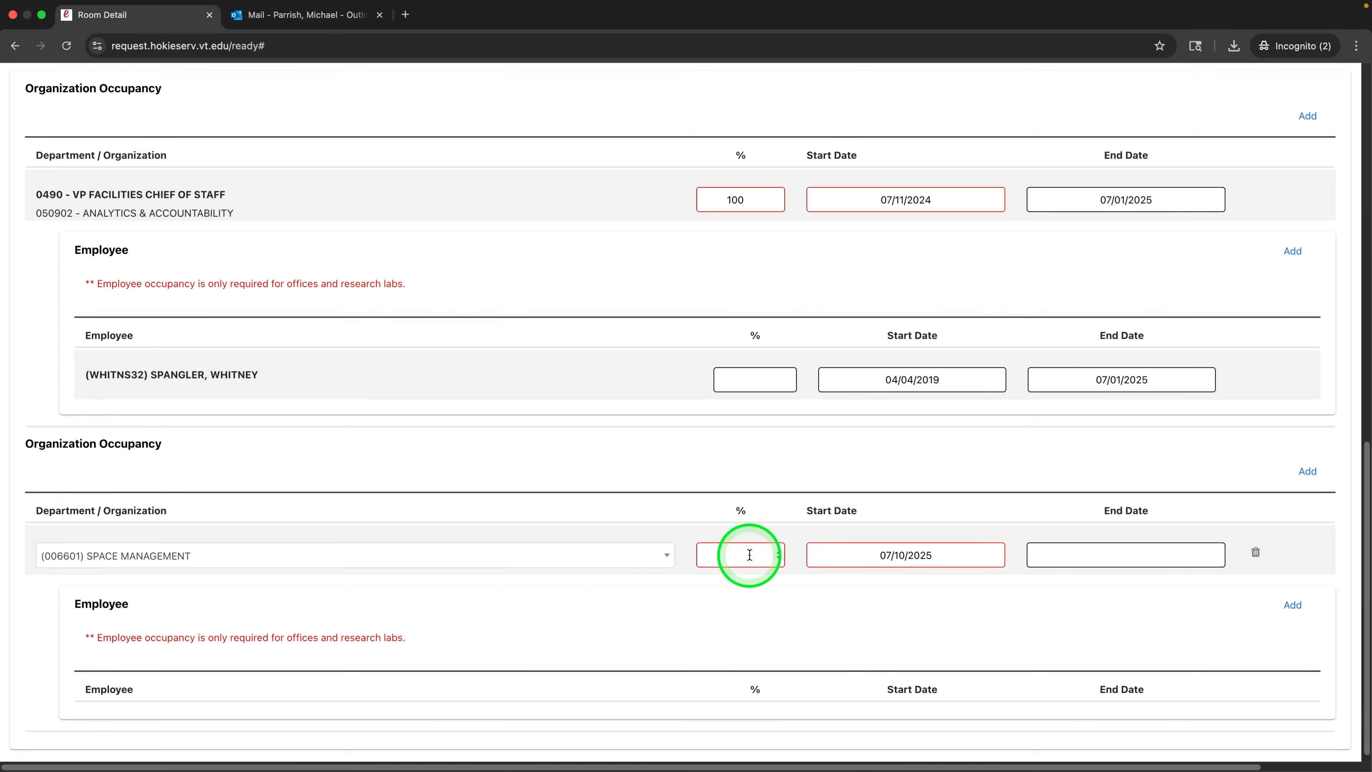
text(100)
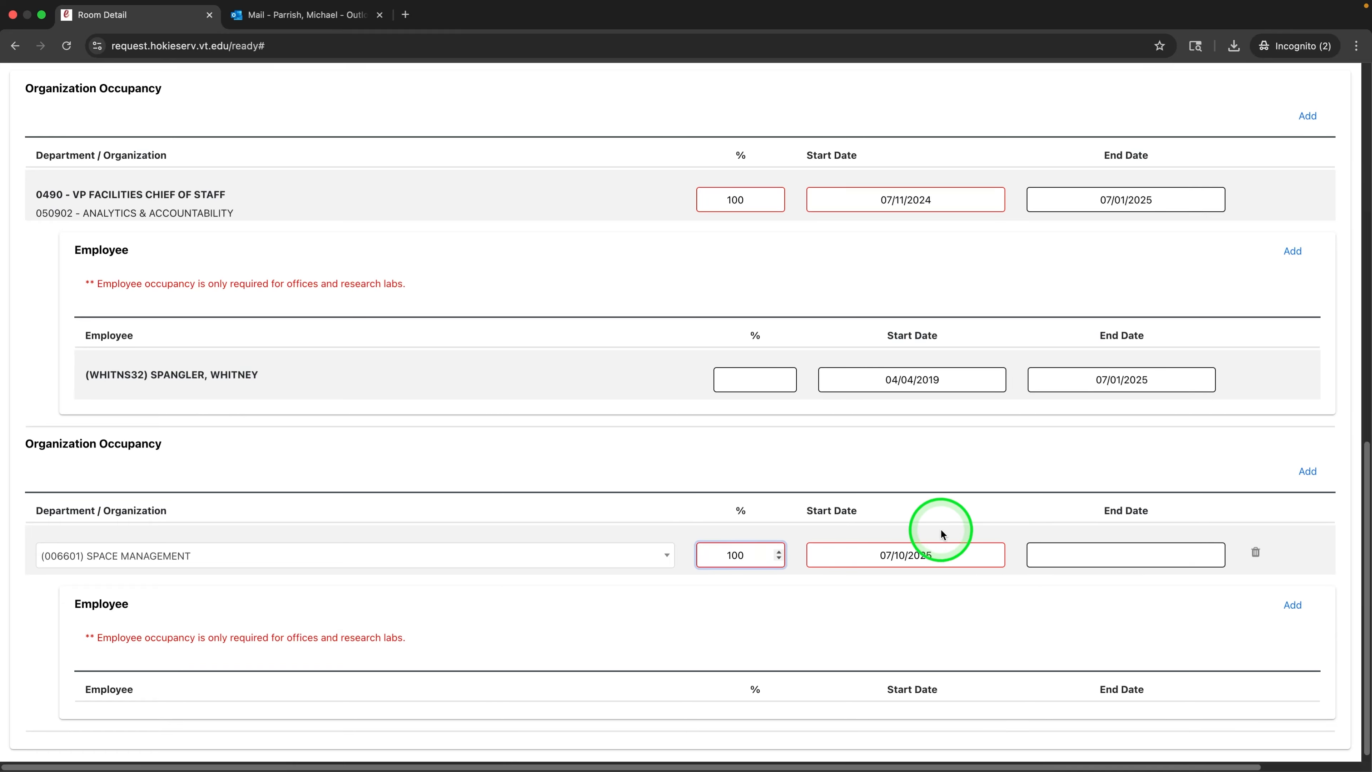
click(933, 556)
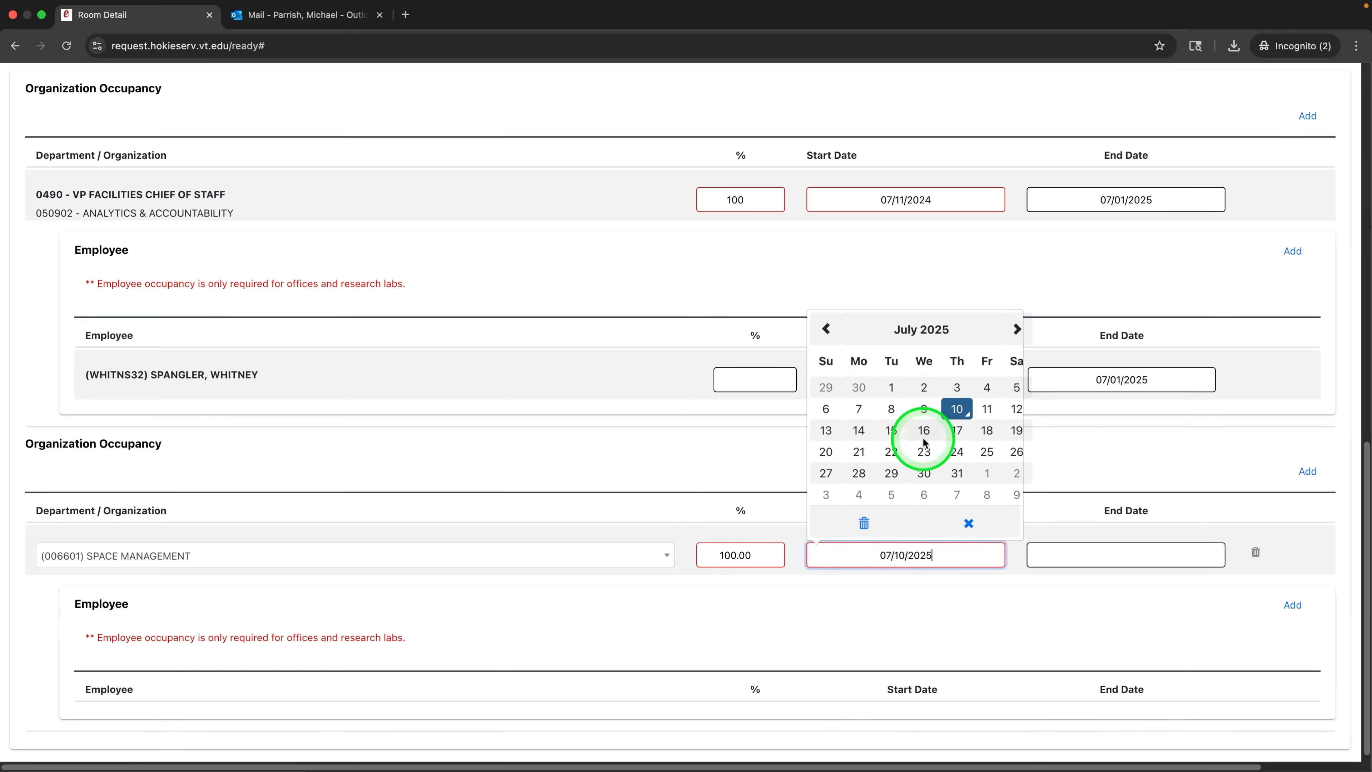
click(924, 387)
click(952, 522)
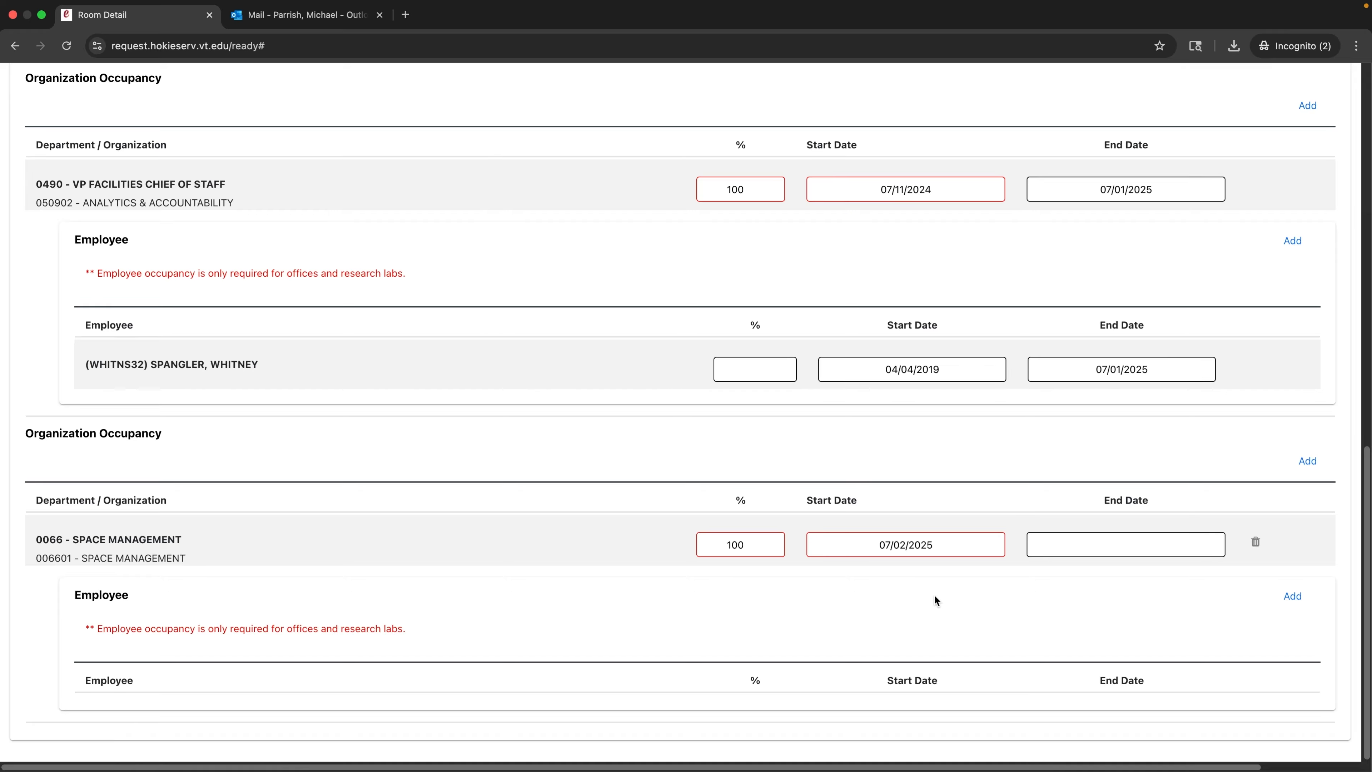
- Add an employee row under the SPACE MANAGEMENT occupancy and select the new occupant by surname
click(1298, 598)
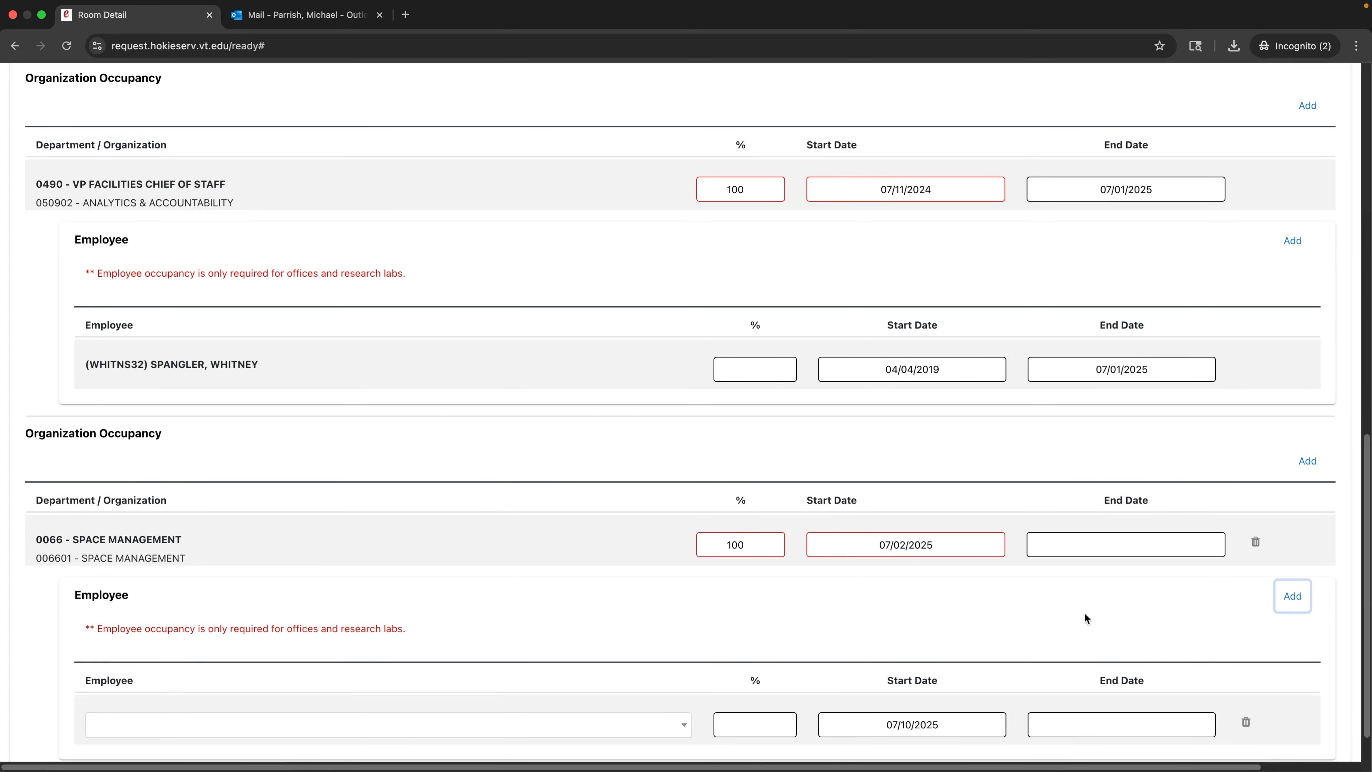
click(383, 737)
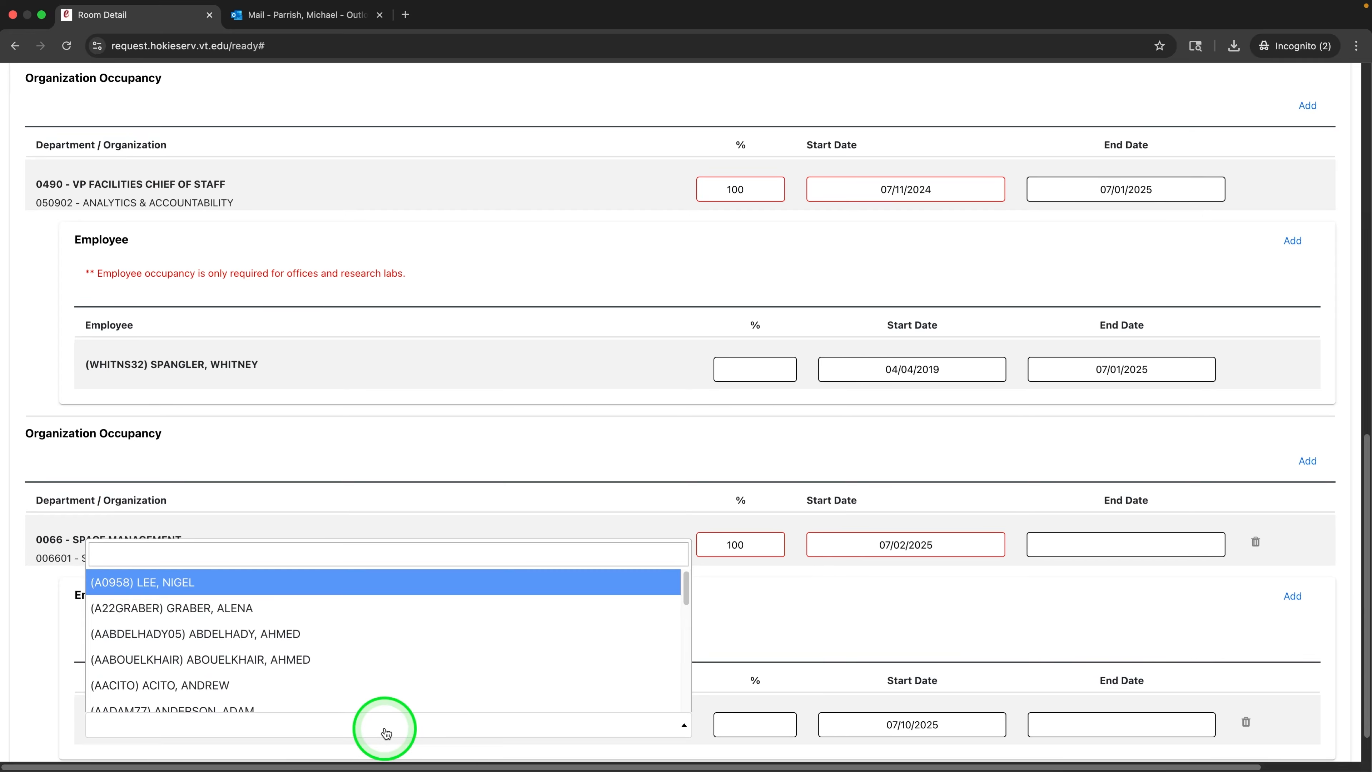
text(parrish)
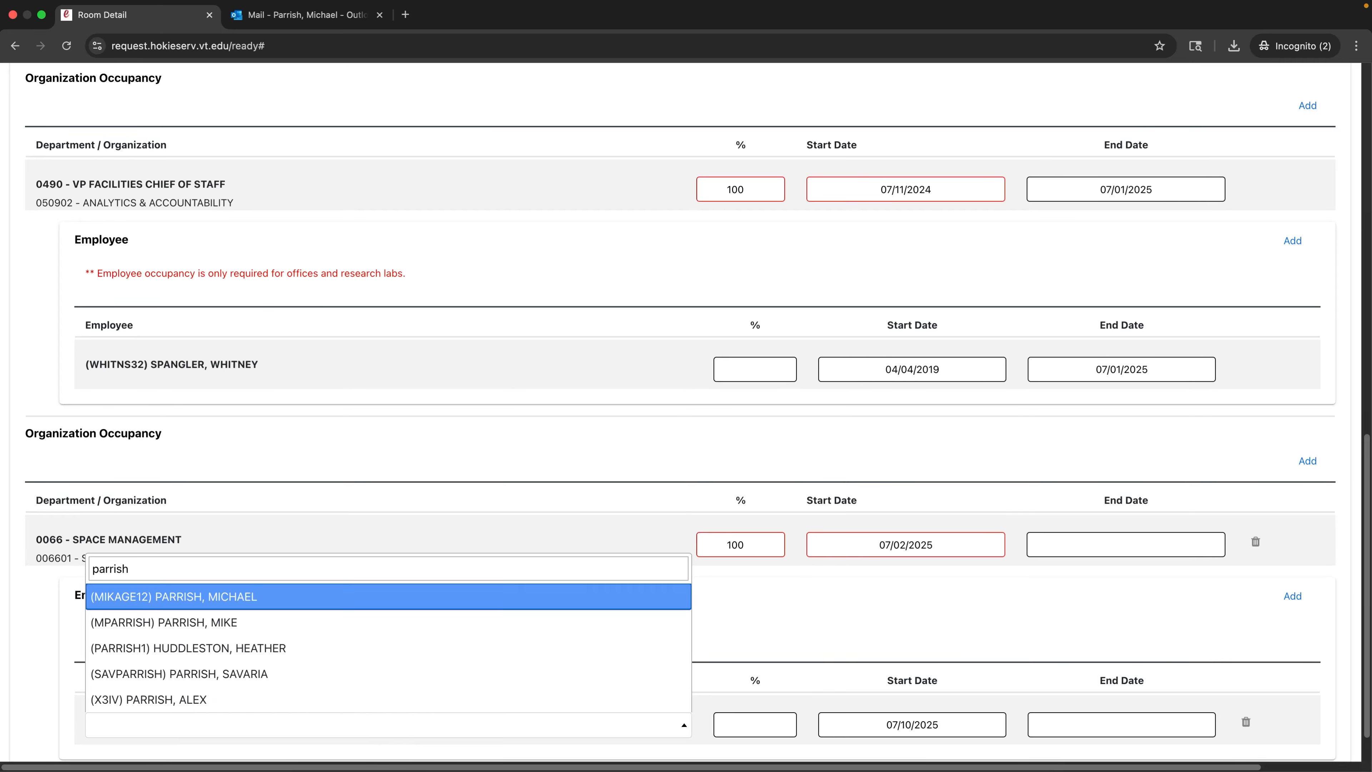
click(488, 599)
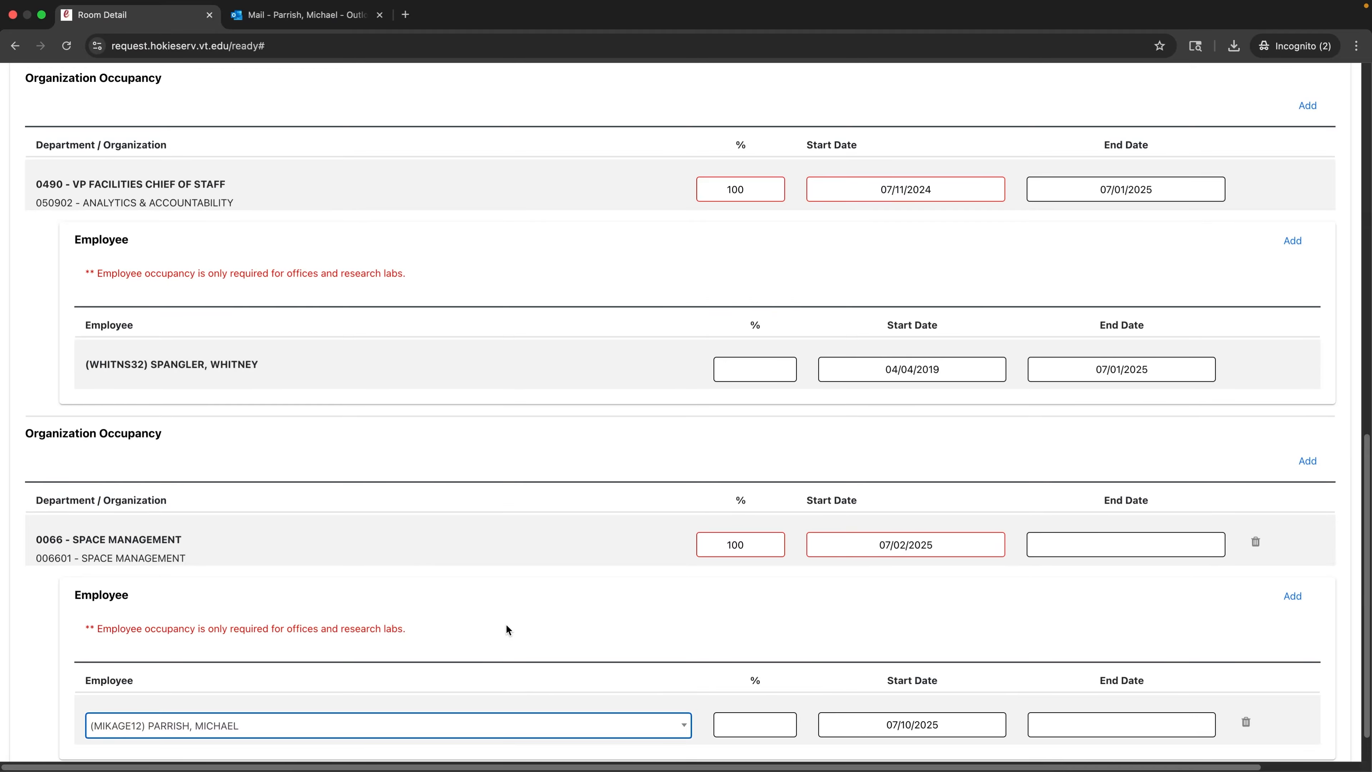
- Set the new employee's occupancy to 100 percent with a start date of 07/02/2025
click(735, 724)
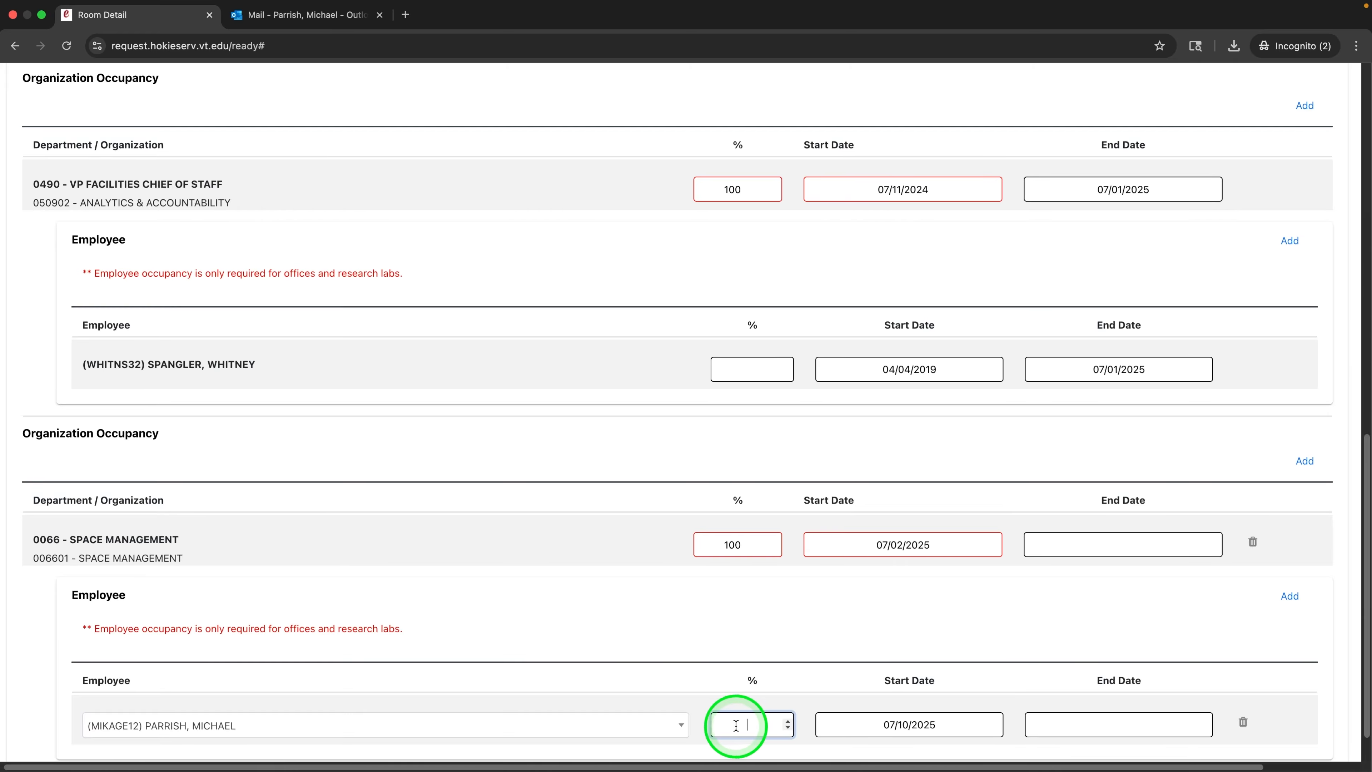
text(100)
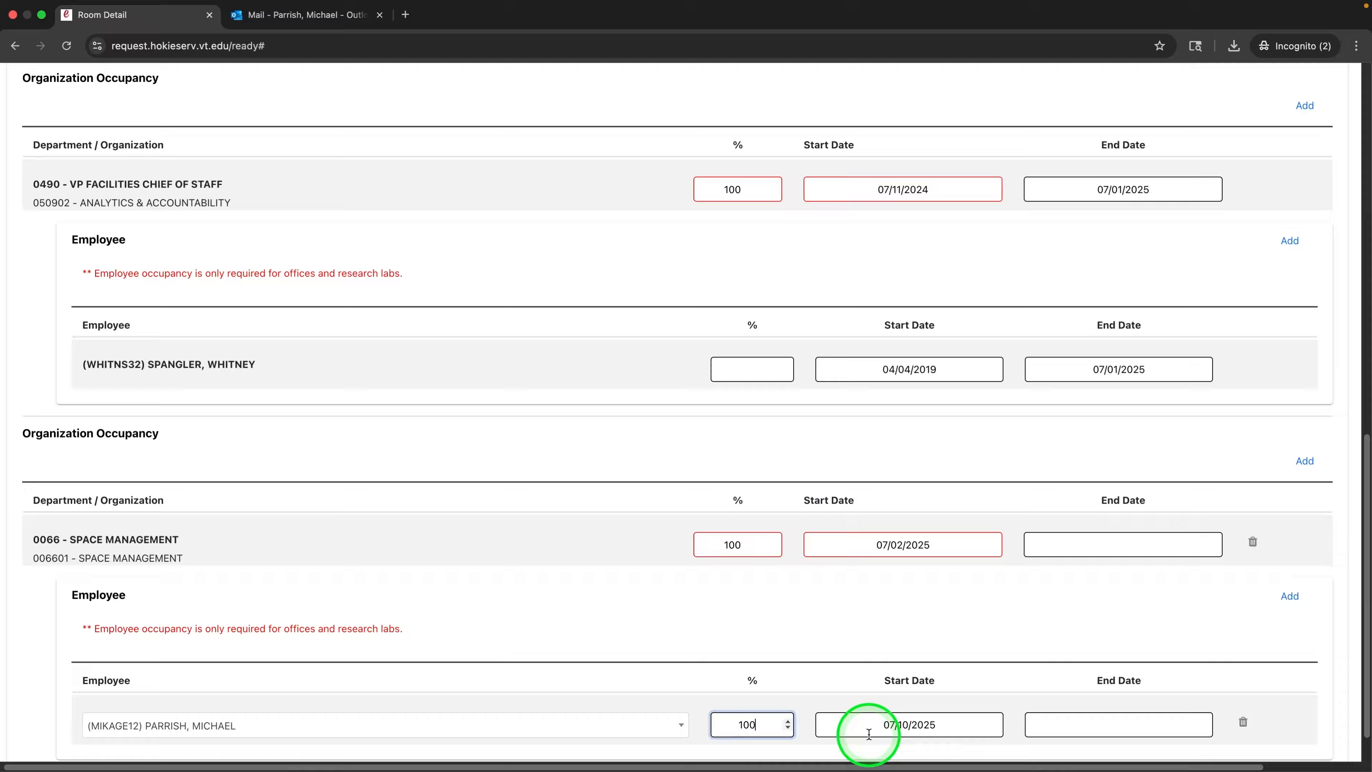
click(888, 723)
click(966, 559)
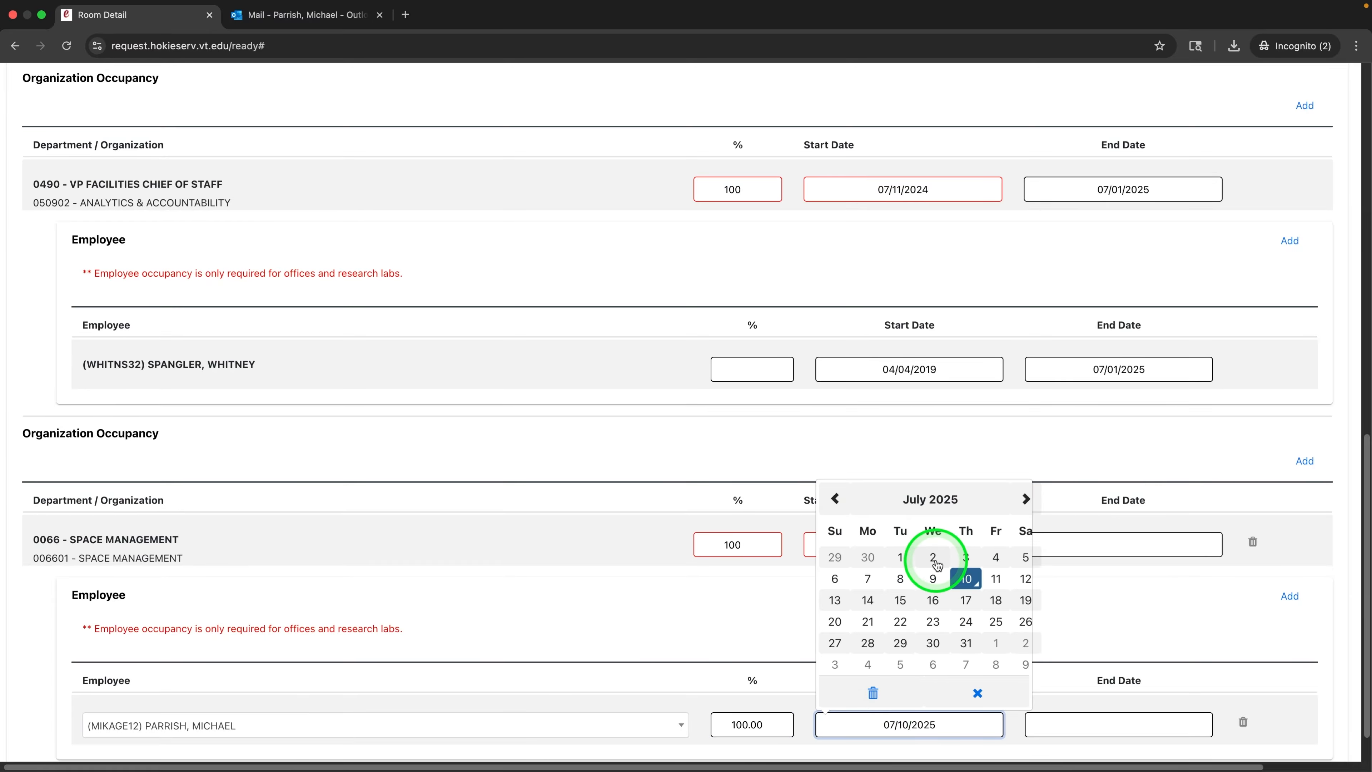
- Submit the update for room 231 and return to the room listing
scroll(929, 518, up, 5)
scroll(929, 517, up, 10)
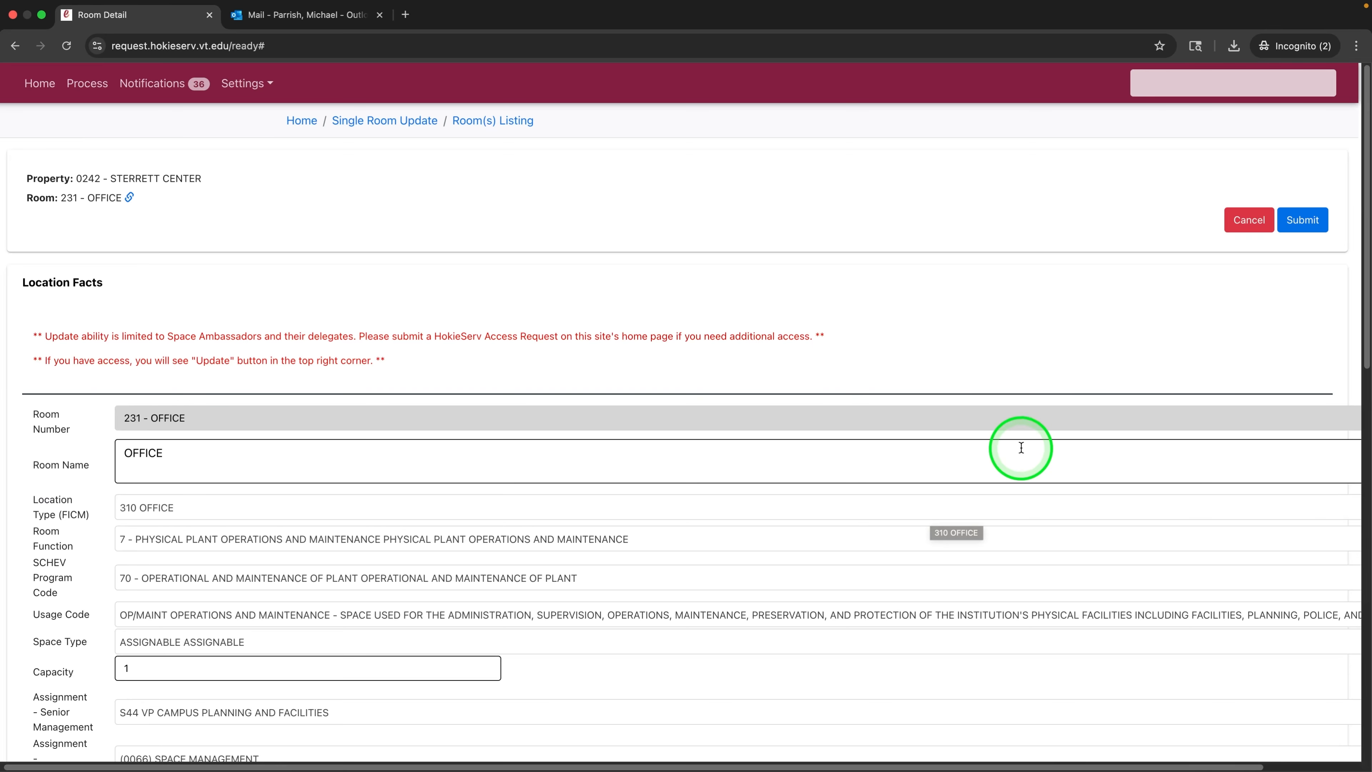
click(1305, 221)
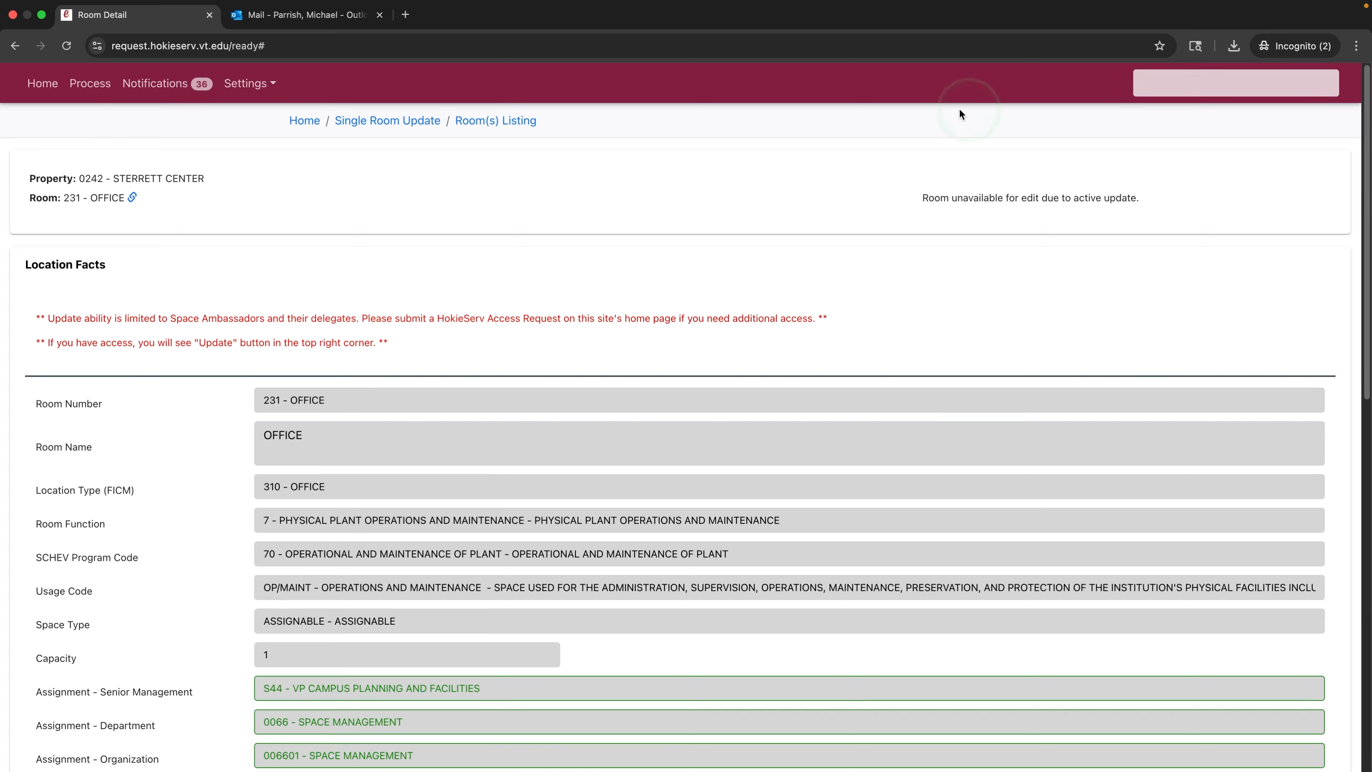
click(520, 127)
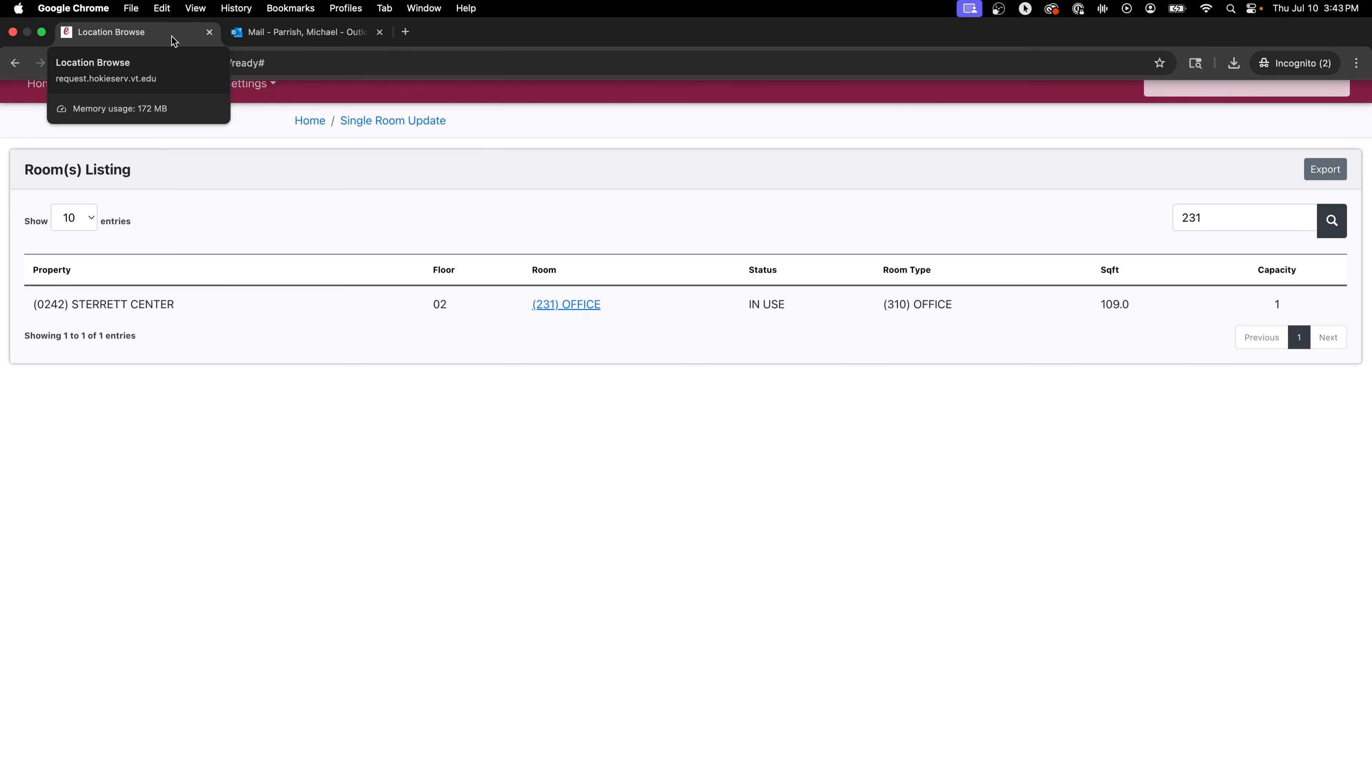
- Switch to the Outlook mailbox, open the 0242 - STERRETT CENTER 231 - OFFICE request linked in the confirmation email, and revisit its process page from Home
click(300, 46)
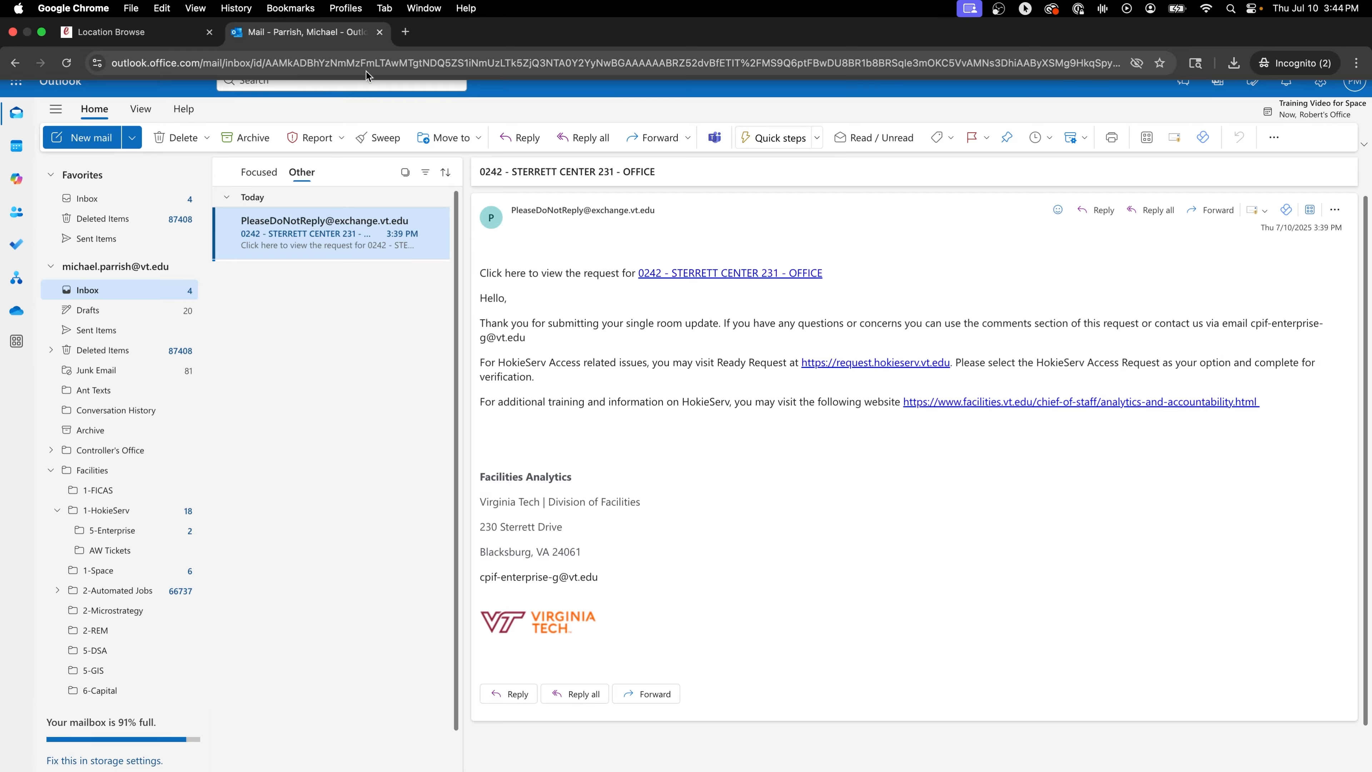
click(744, 276)
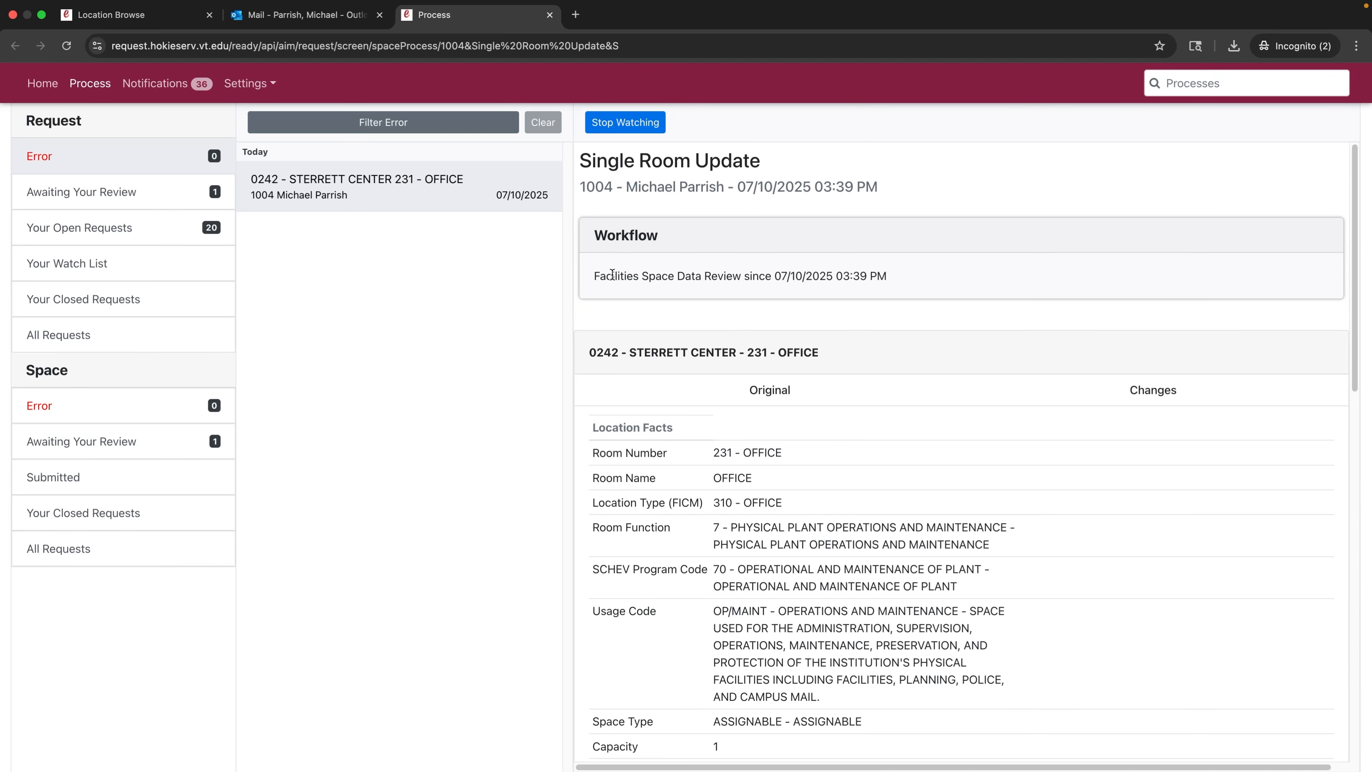
click(45, 85)
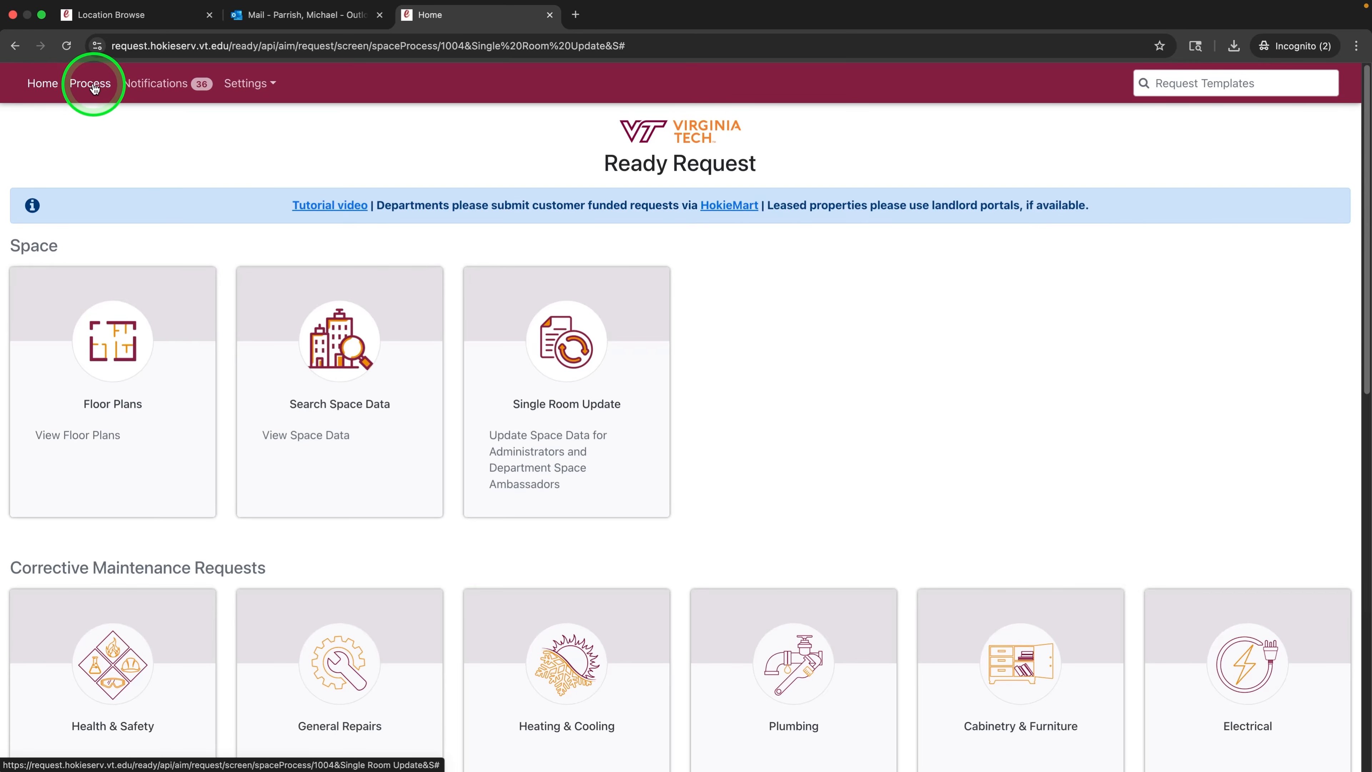
click(91, 85)
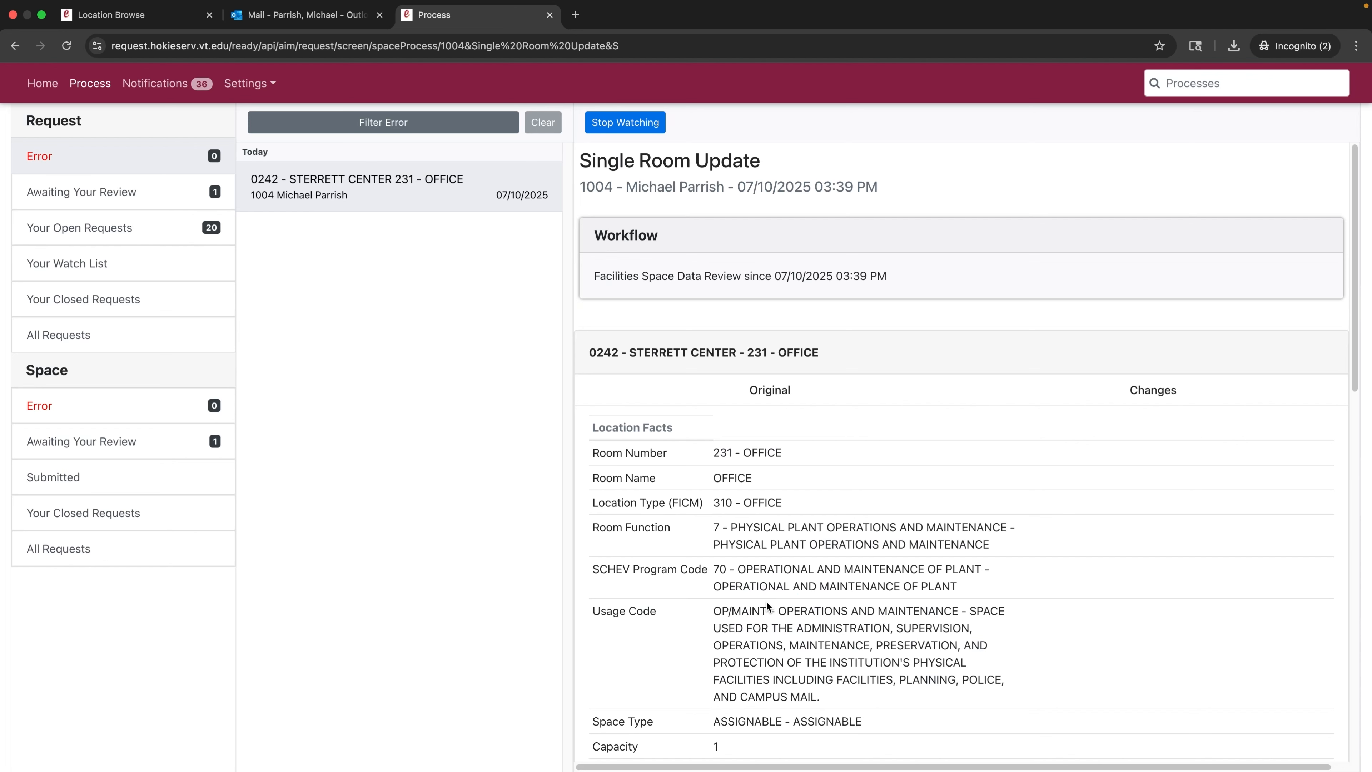
- Examine the request's original and changed room data, occupancies and occupants, and check who is assigned to the Facilities Space Data Review
scroll(772, 594, down, 3)
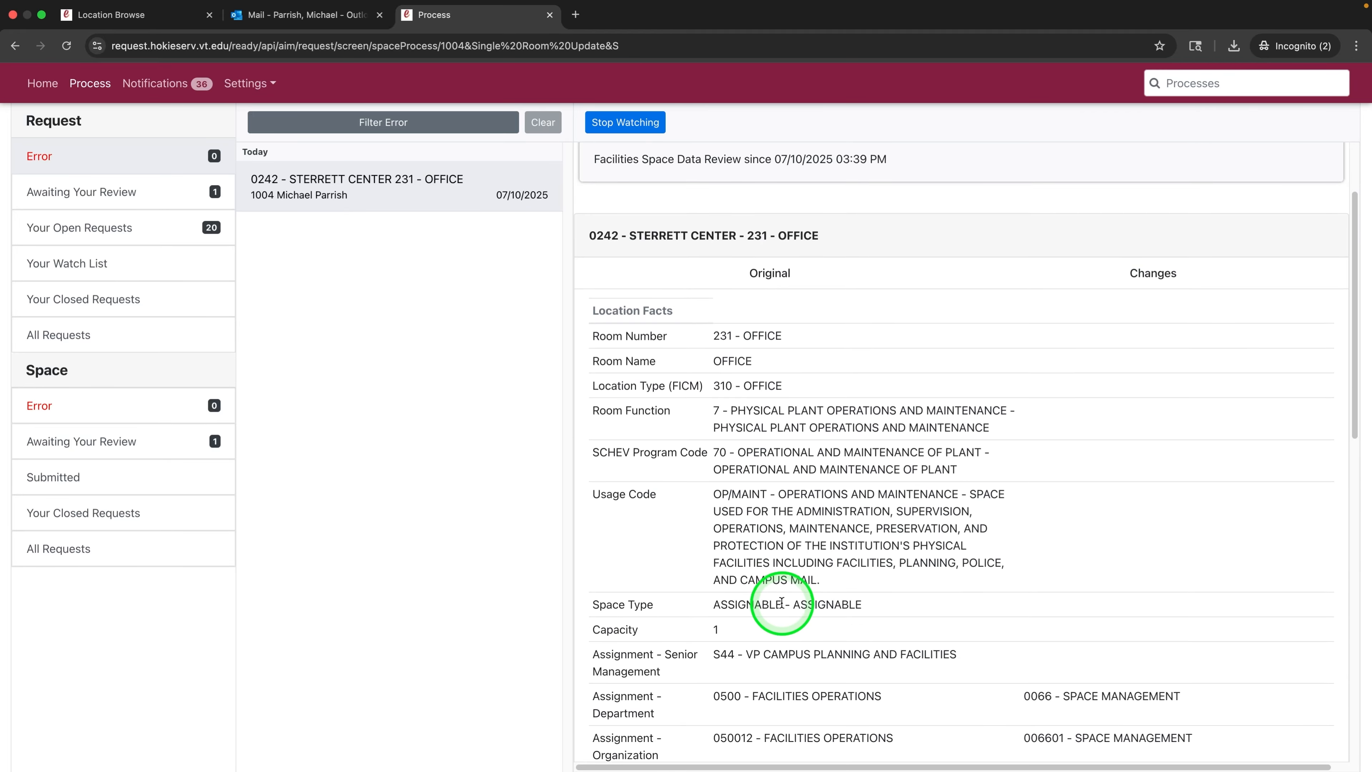
scroll(782, 603, down, 1)
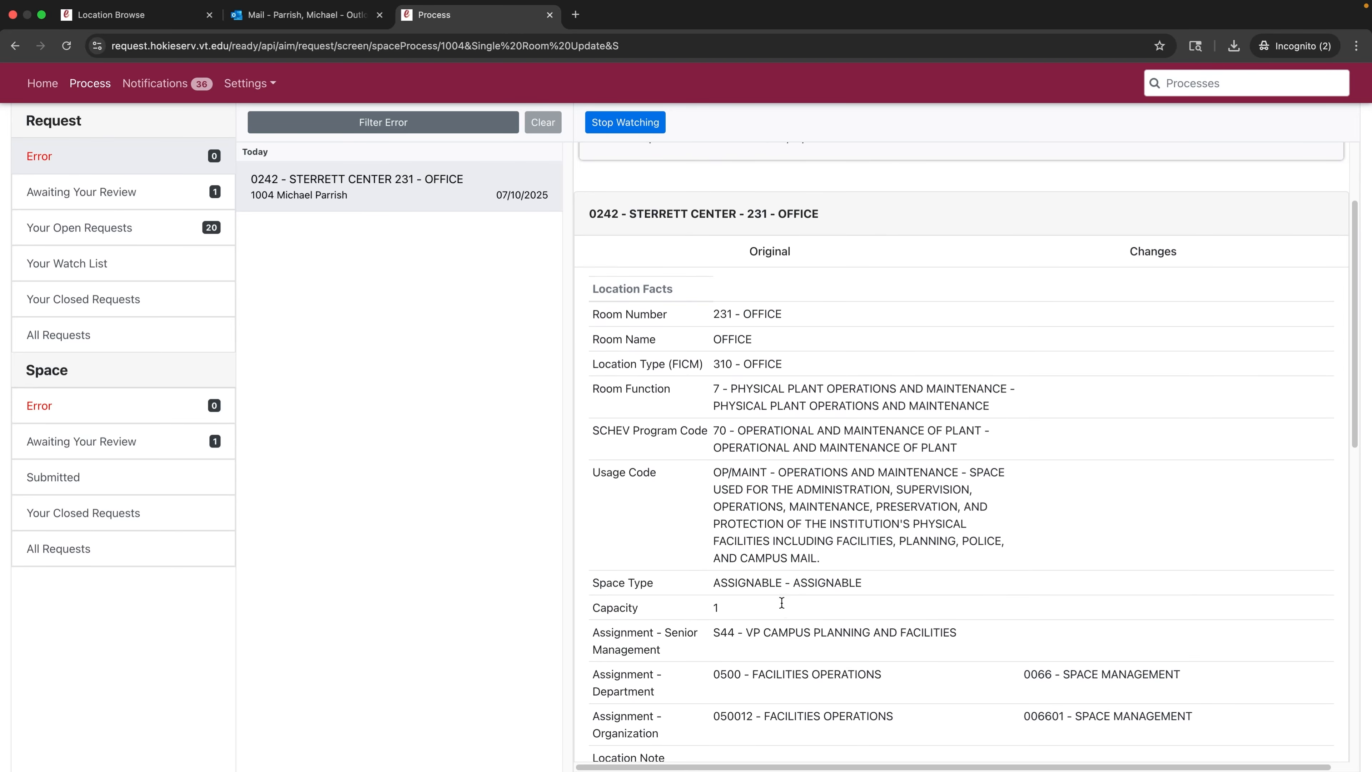
scroll(782, 604, down, 1)
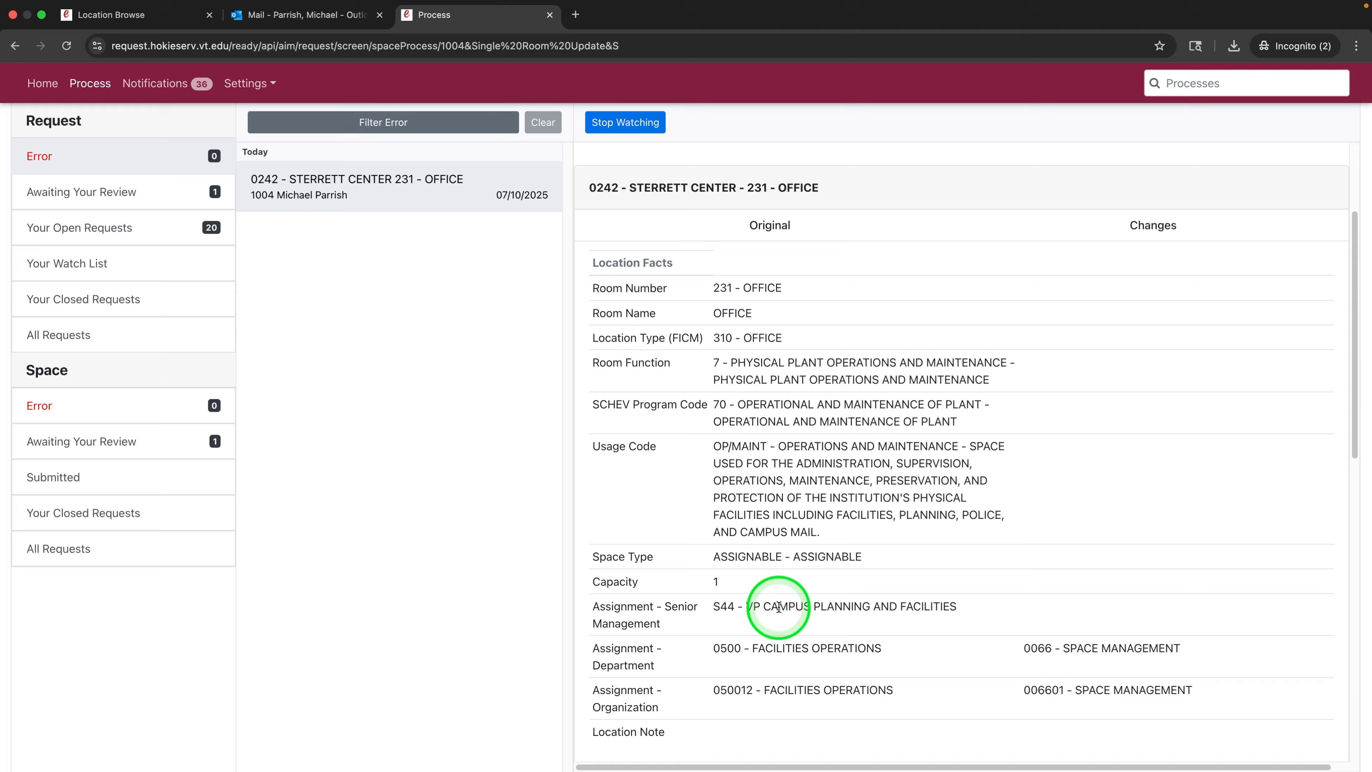
scroll(777, 604, down, 10)
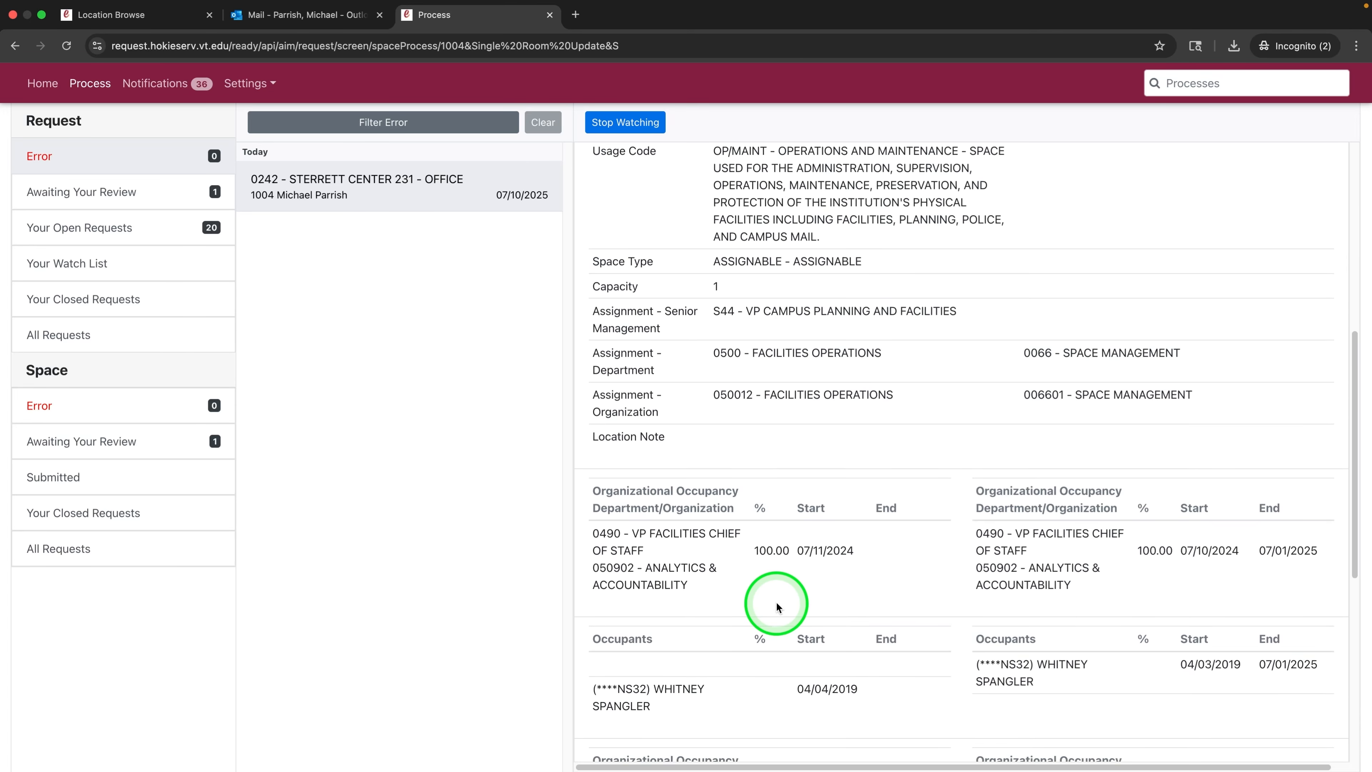
scroll(776, 606, down, 3)
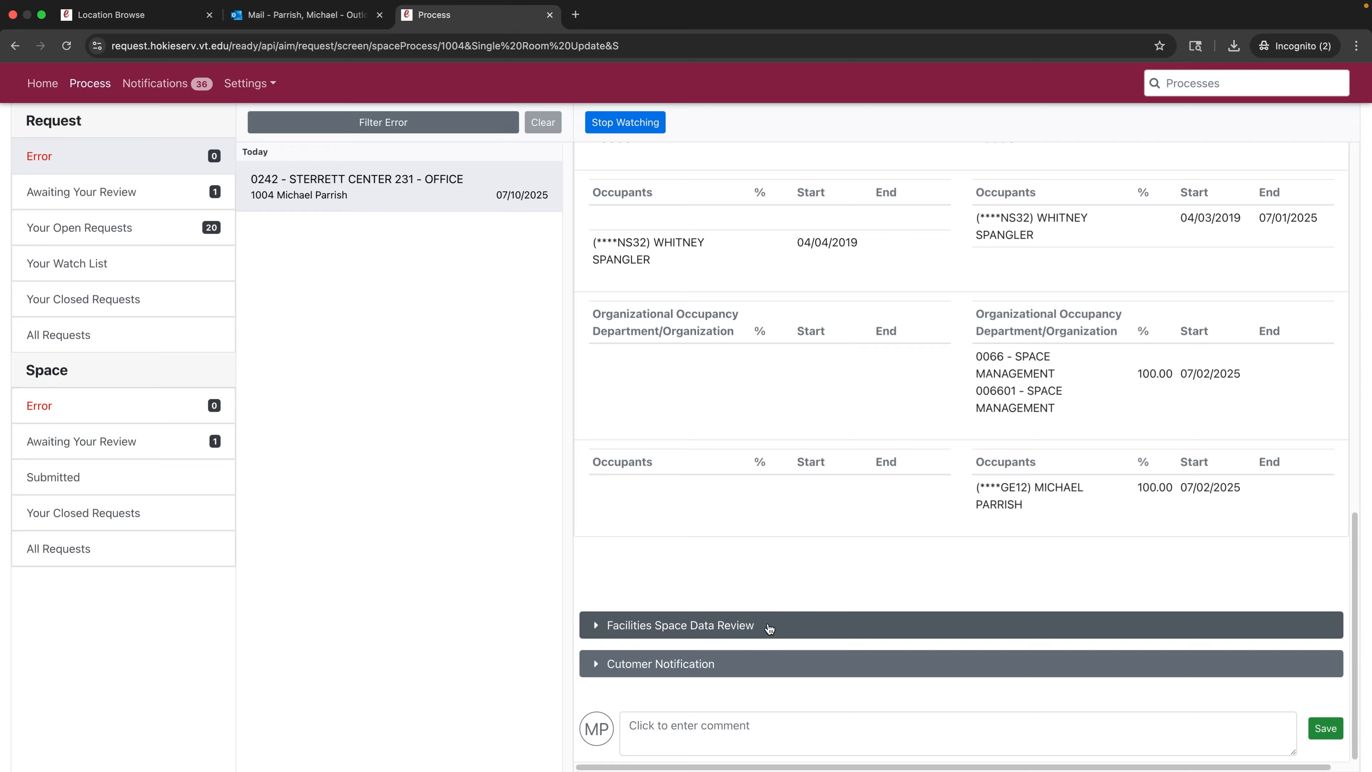
click(769, 627)
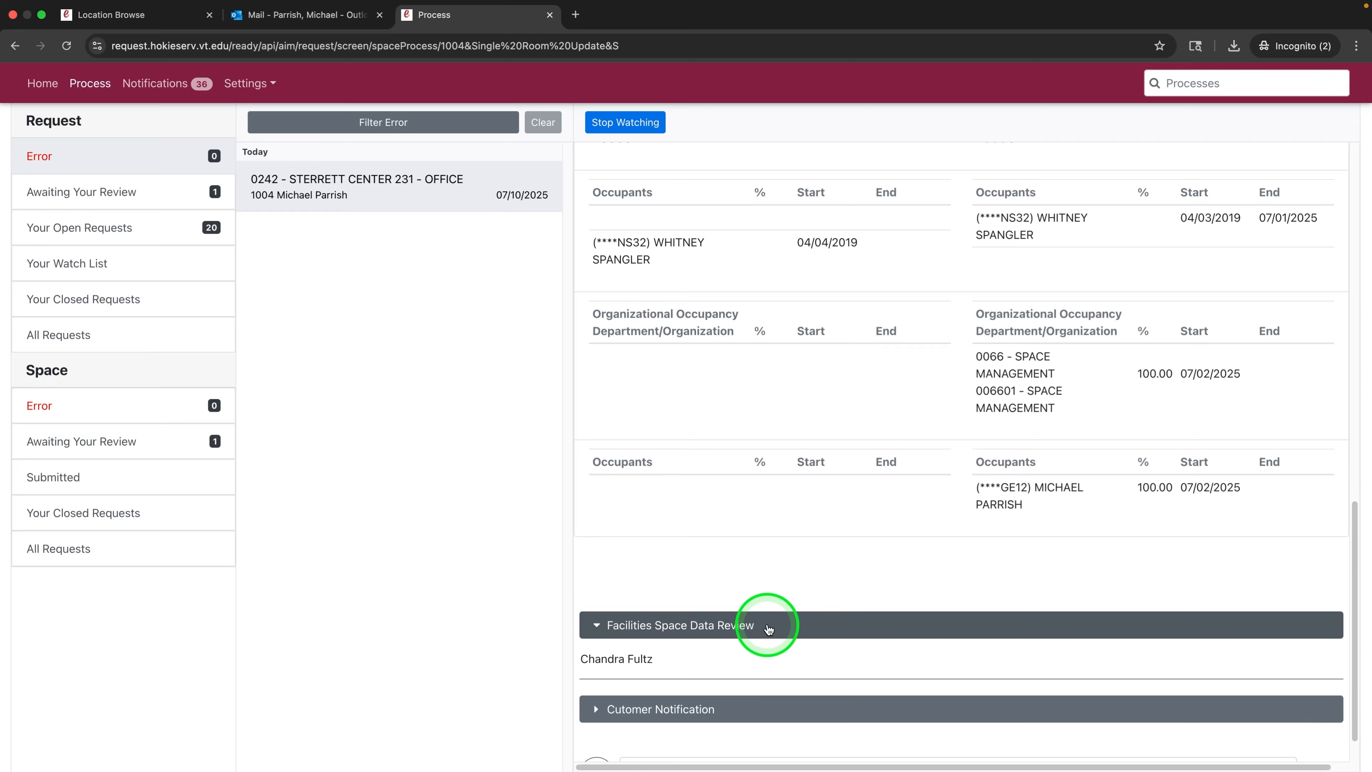
click(769, 627)
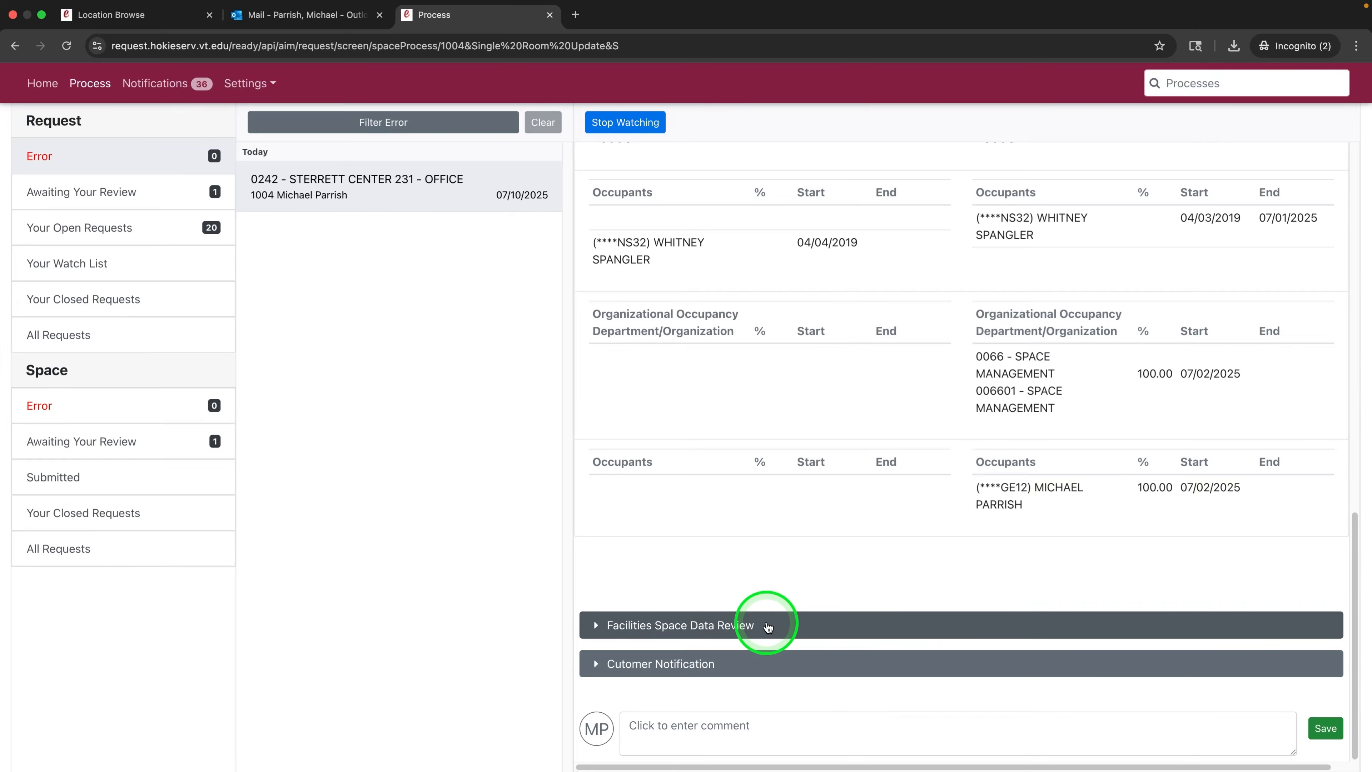
- Post the comment "Hello - I need to make some additional changes to this room." on the request
click(730, 726)
text(Hello )
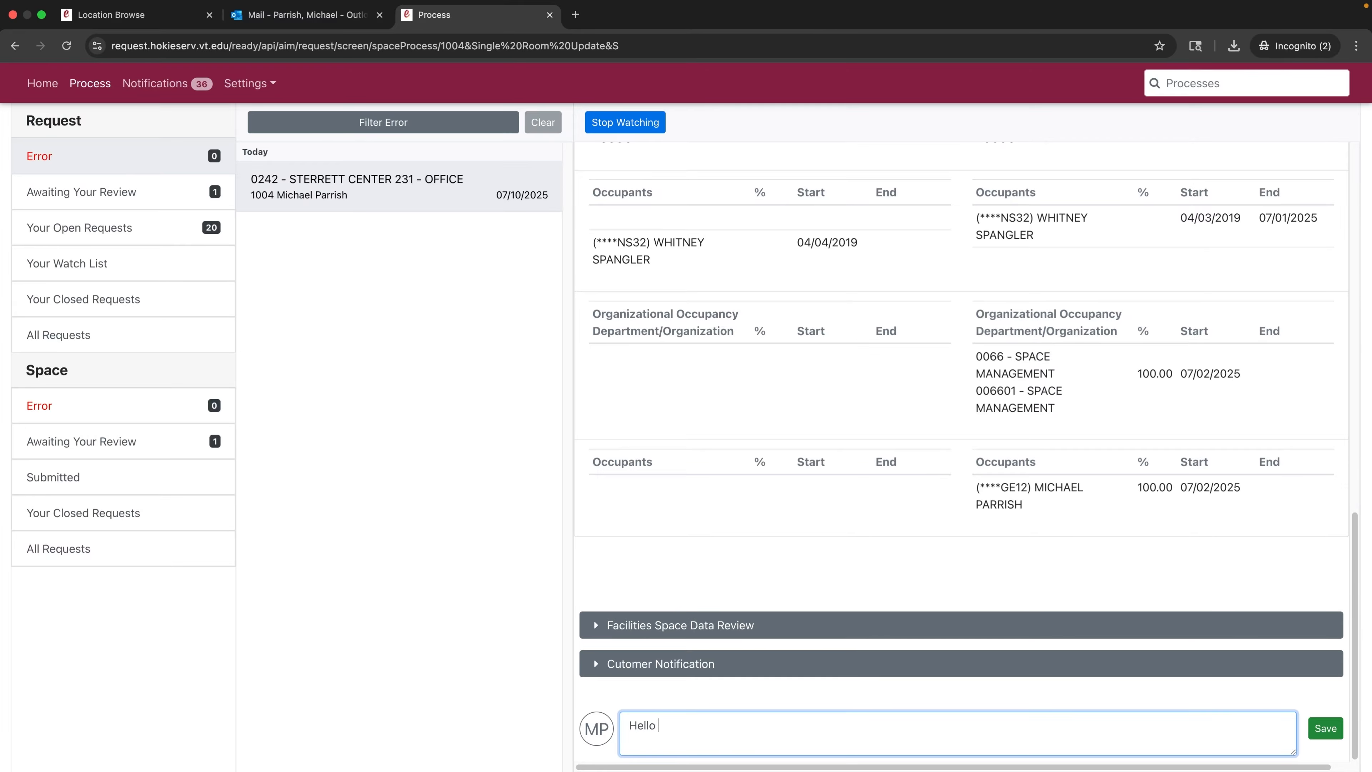
text(- I need to make some additional changes to this )
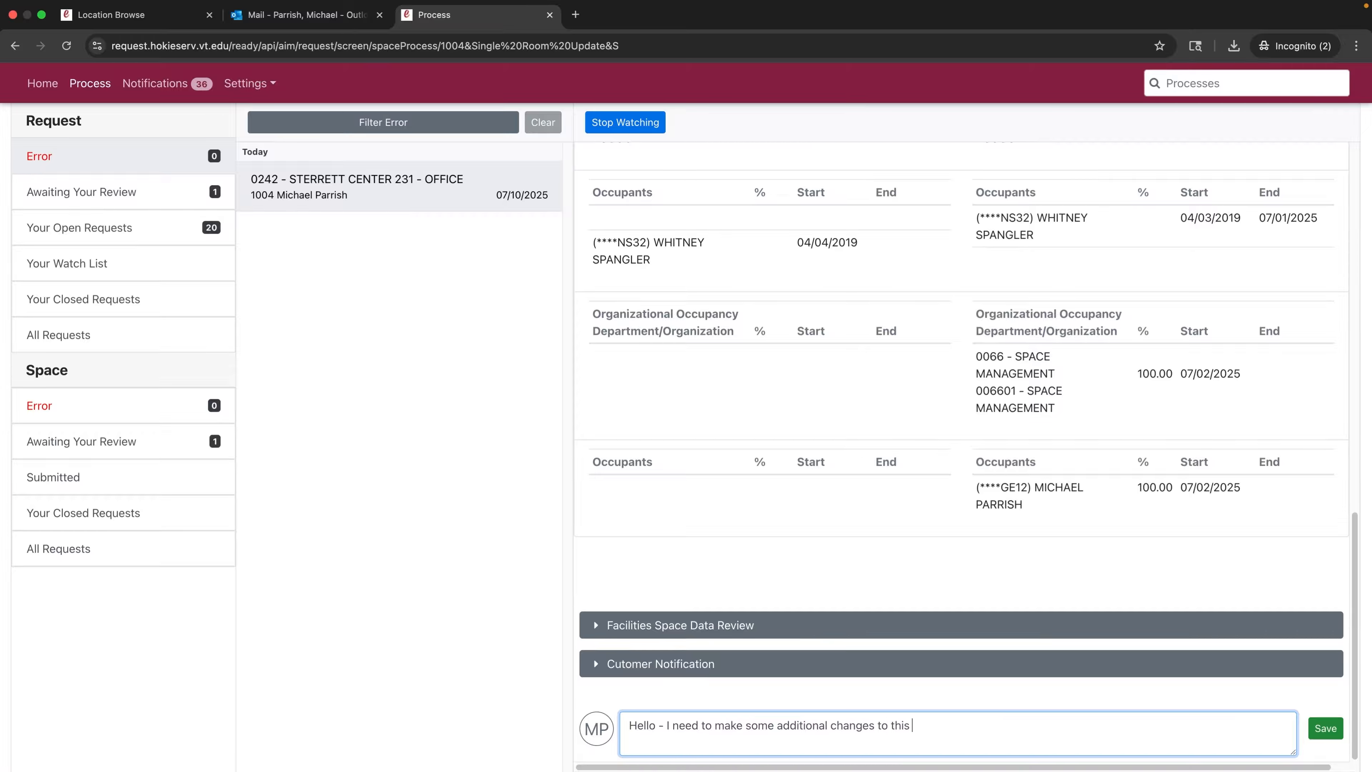
text(room.)
key(Return)
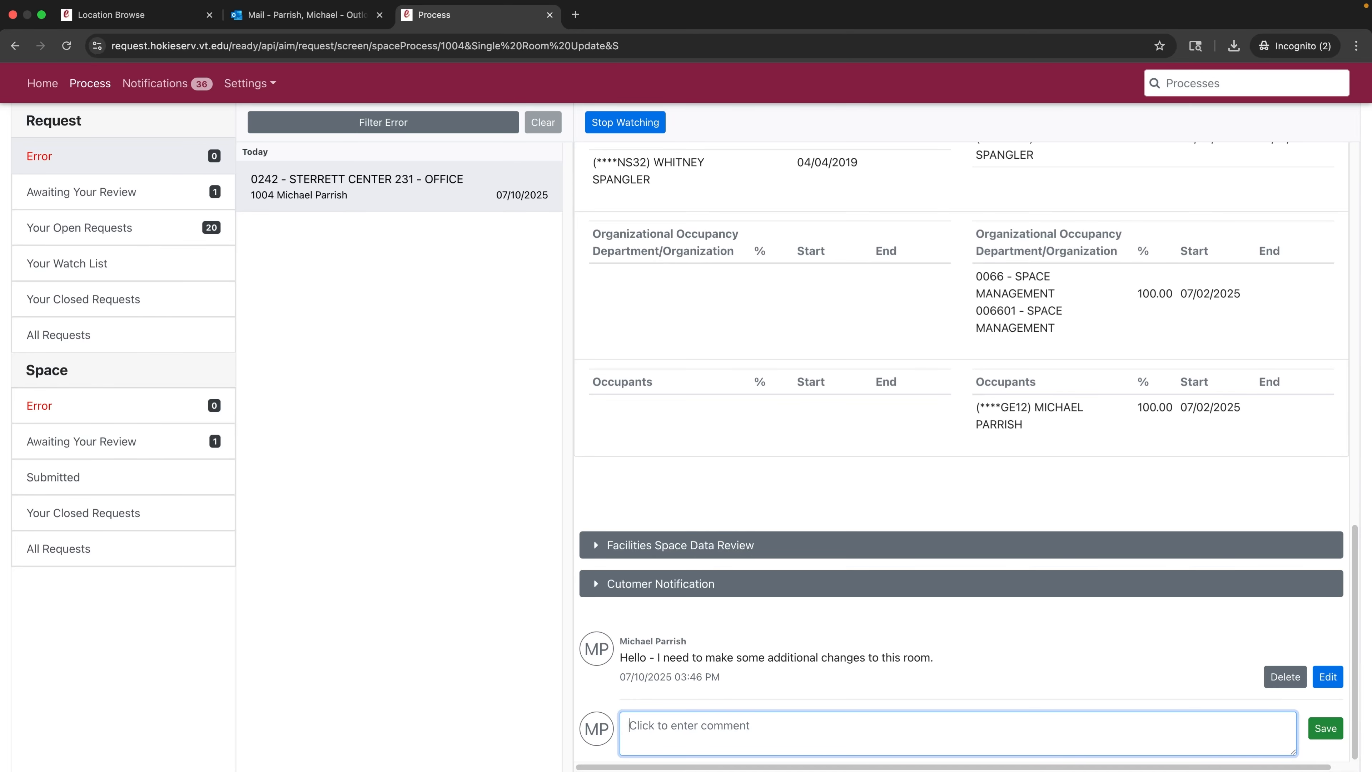
- Return to the Ready Request home page and look through the request types down to Other Requests
click(517, 392)
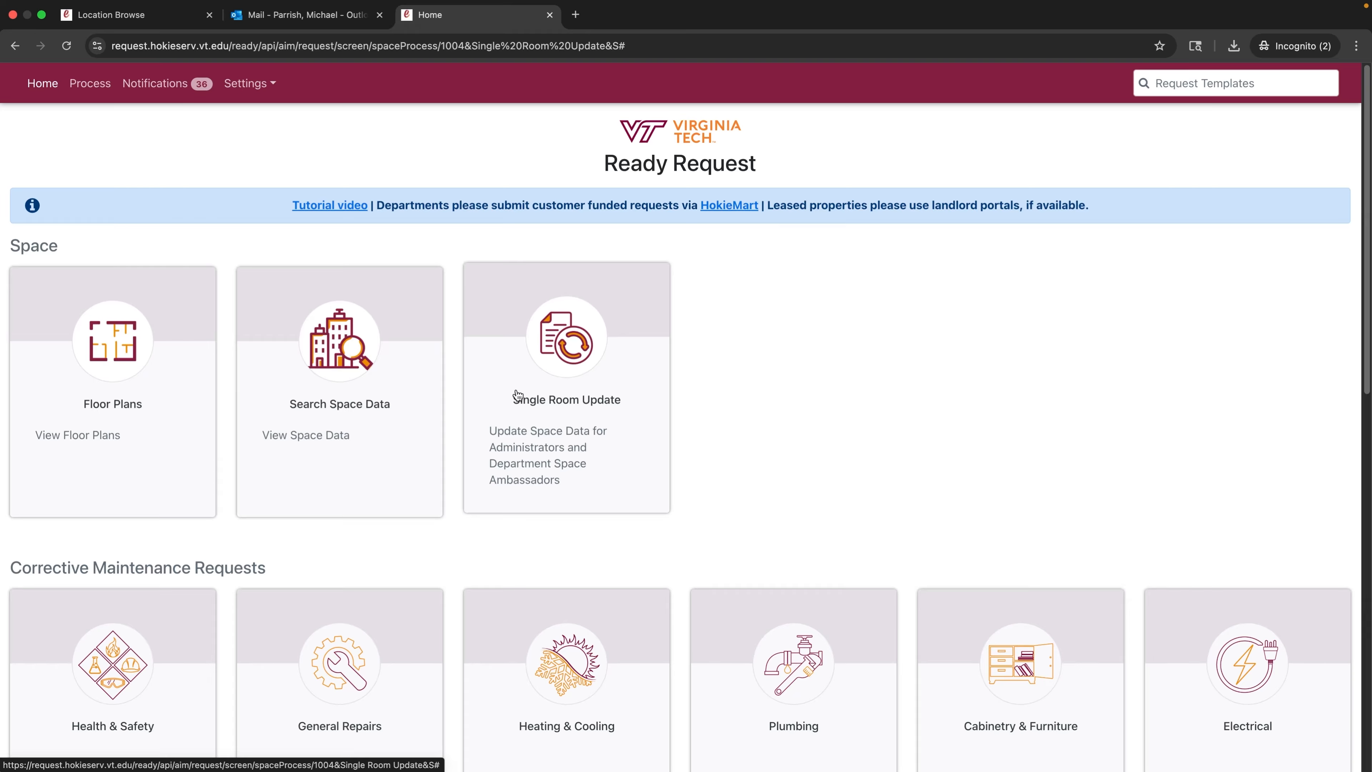
click(703, 446)
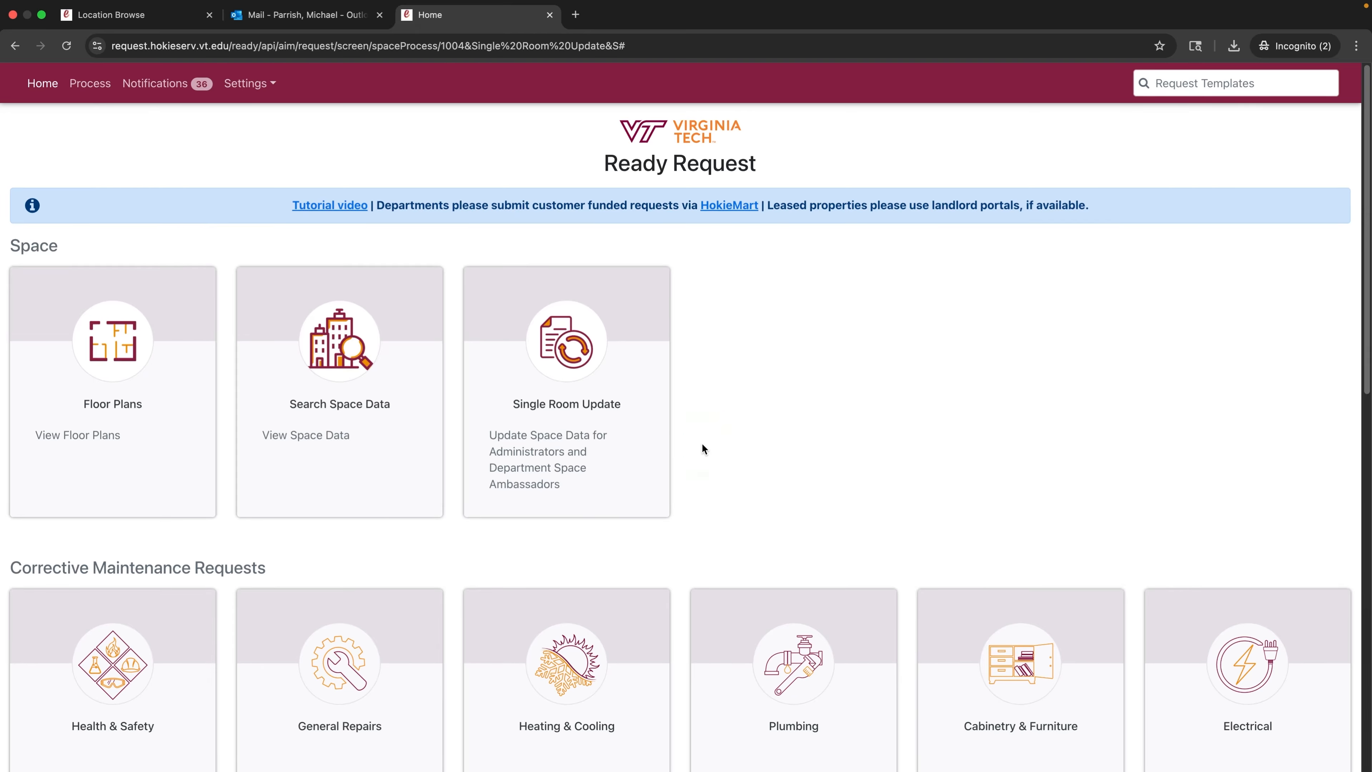
scroll(702, 444, down, 10)
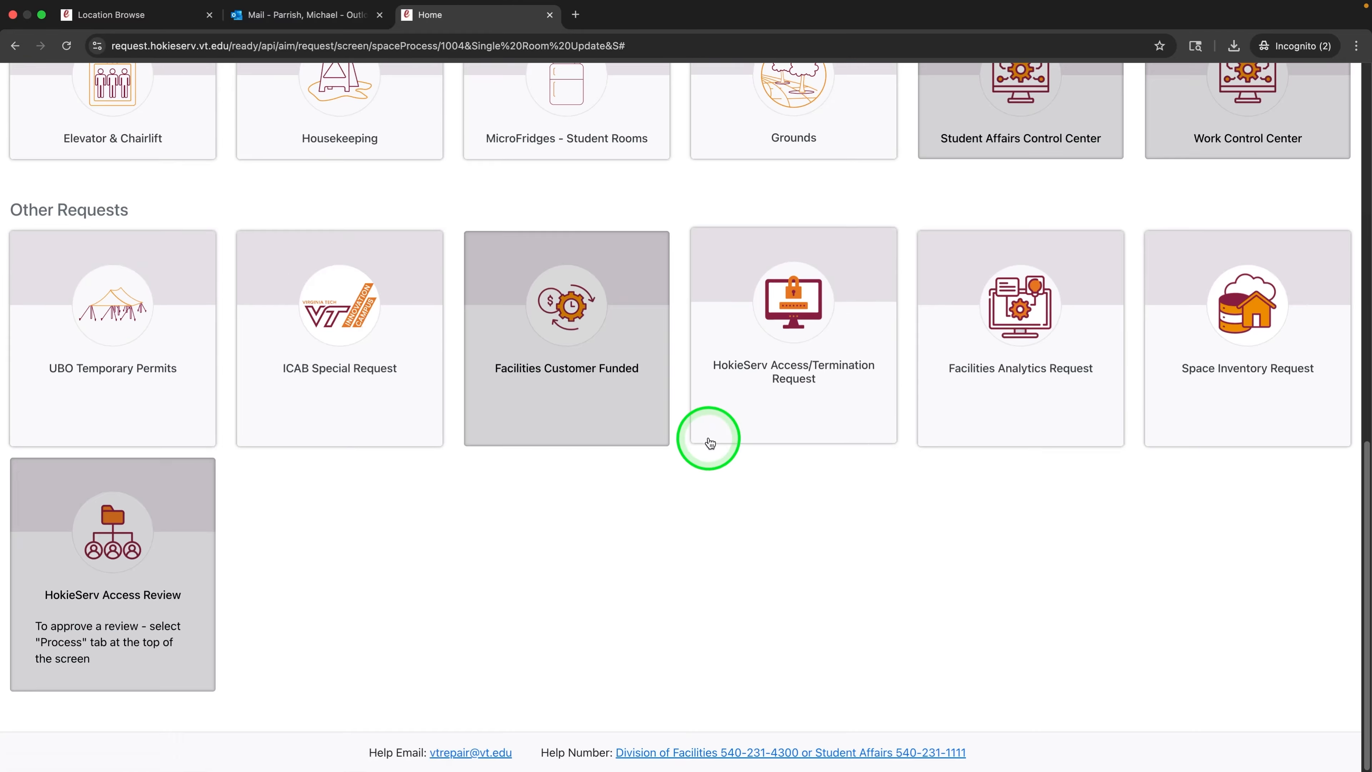